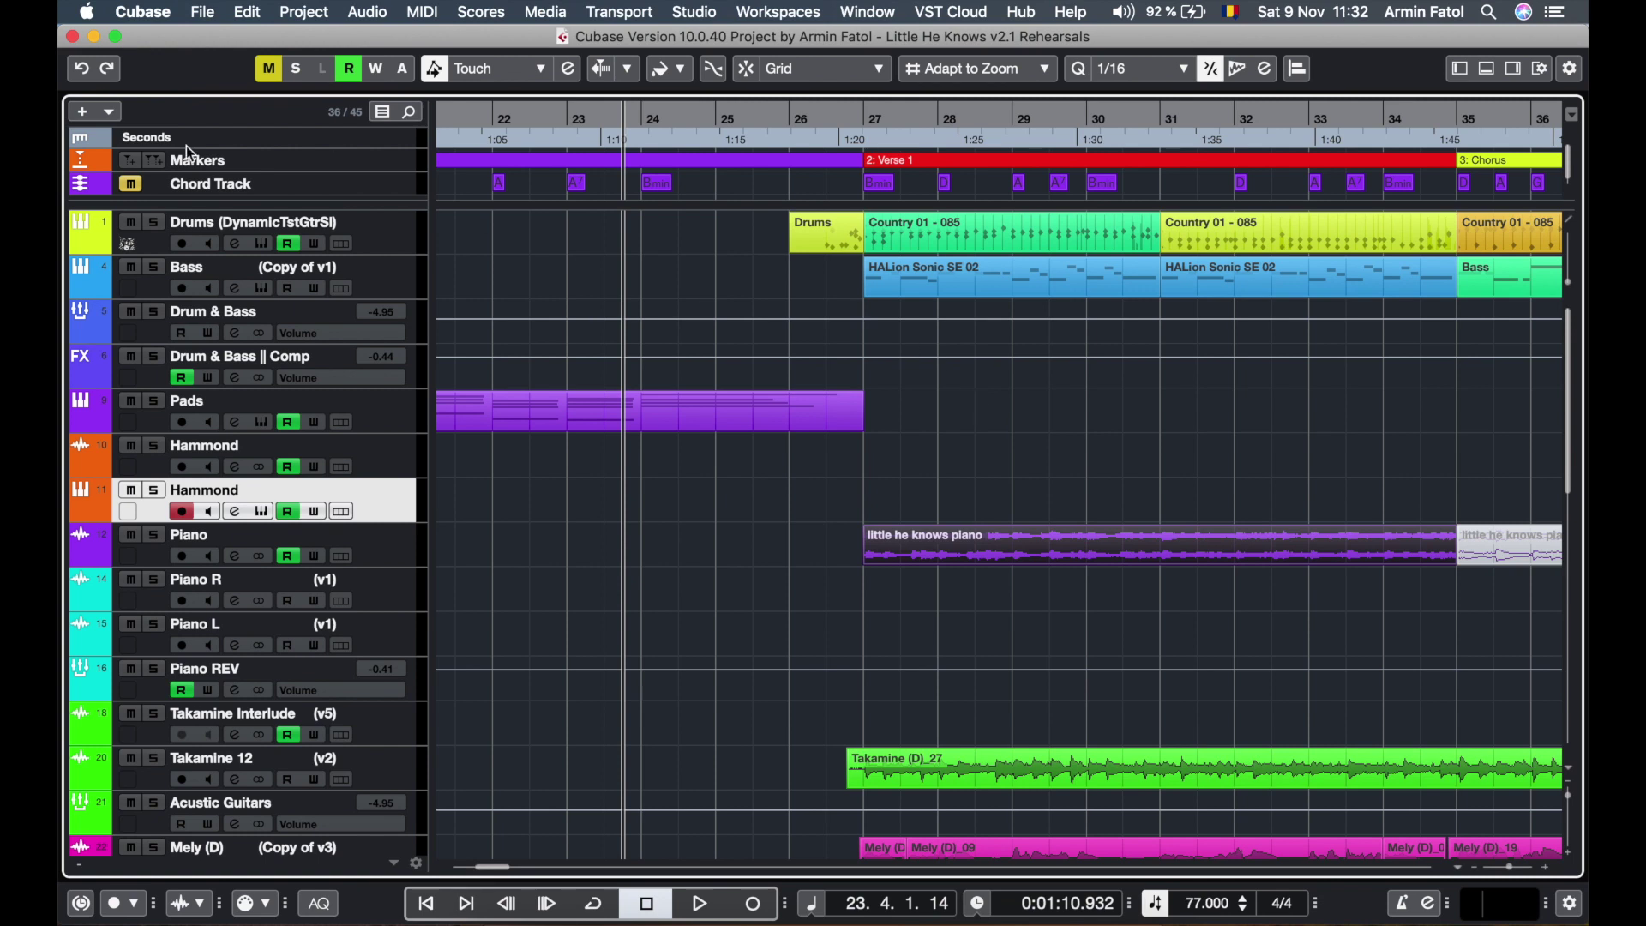
Add a Signature track below the Drums track.
click(132, 224)
click(391, 234)
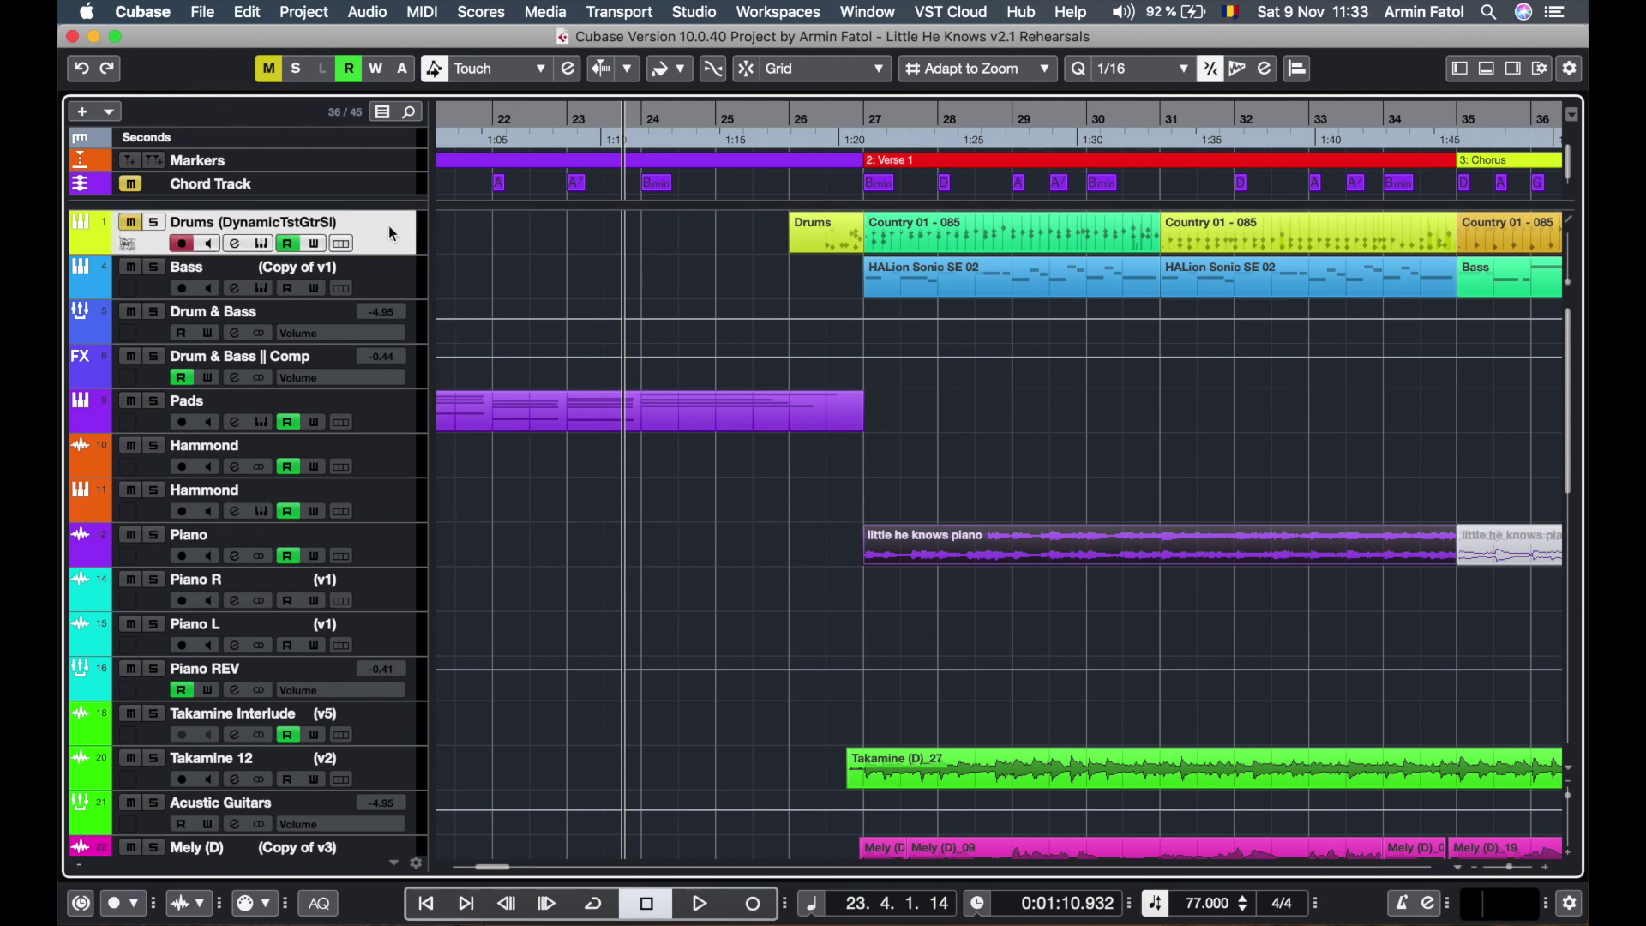
right_click(391, 233)
mouse_move(463, 235)
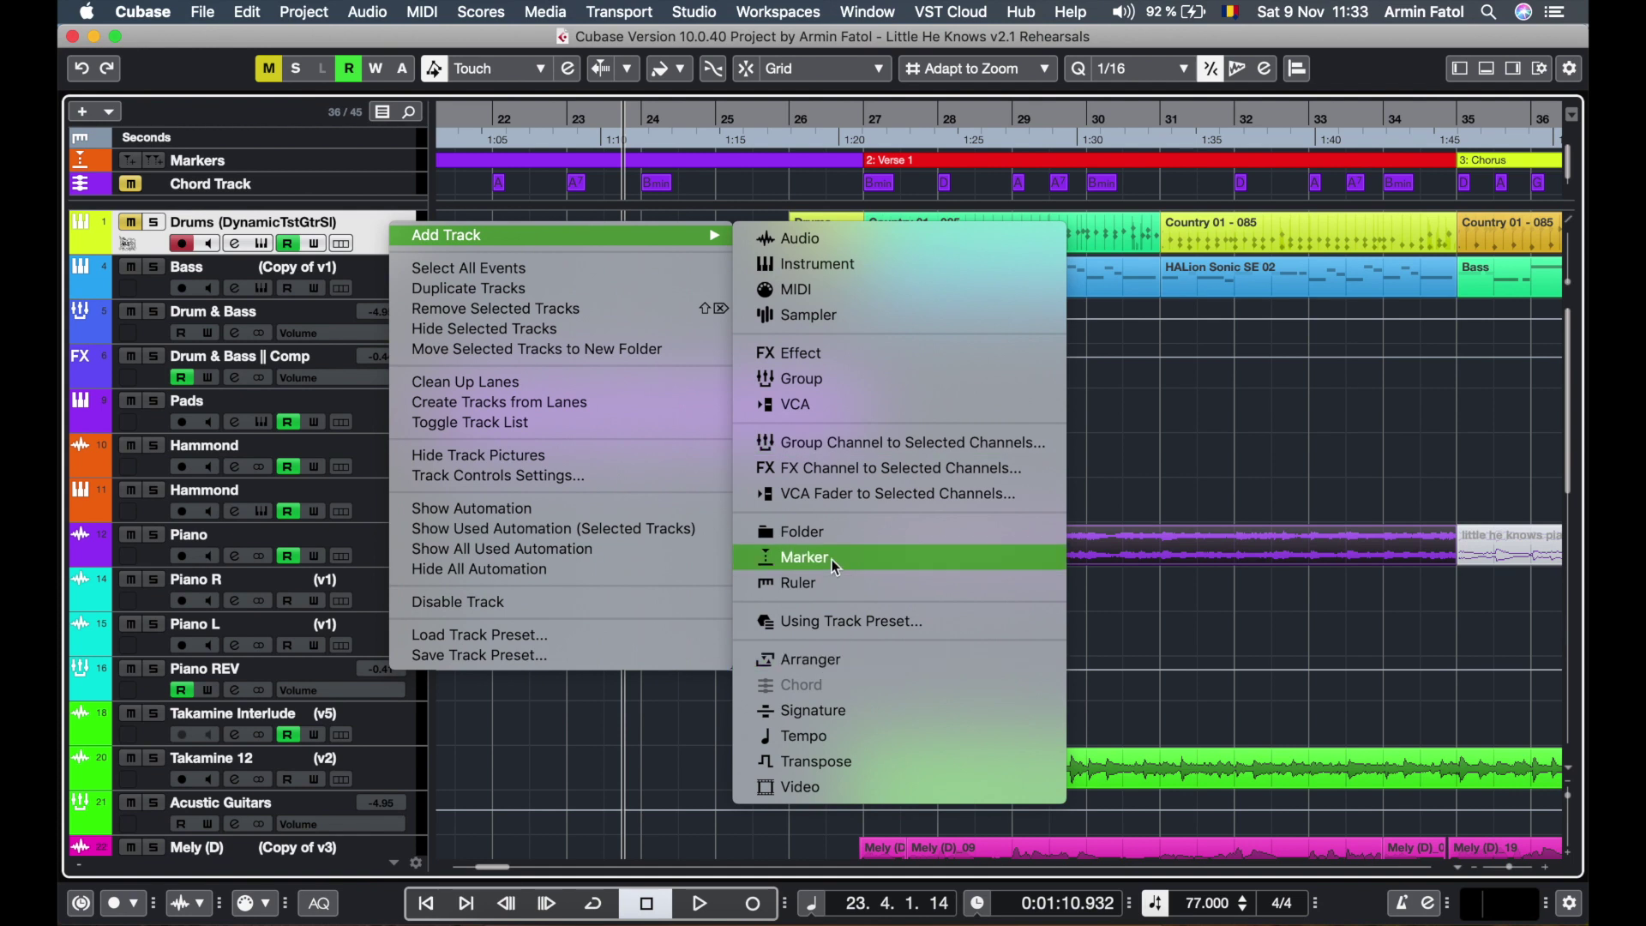
click(810, 711)
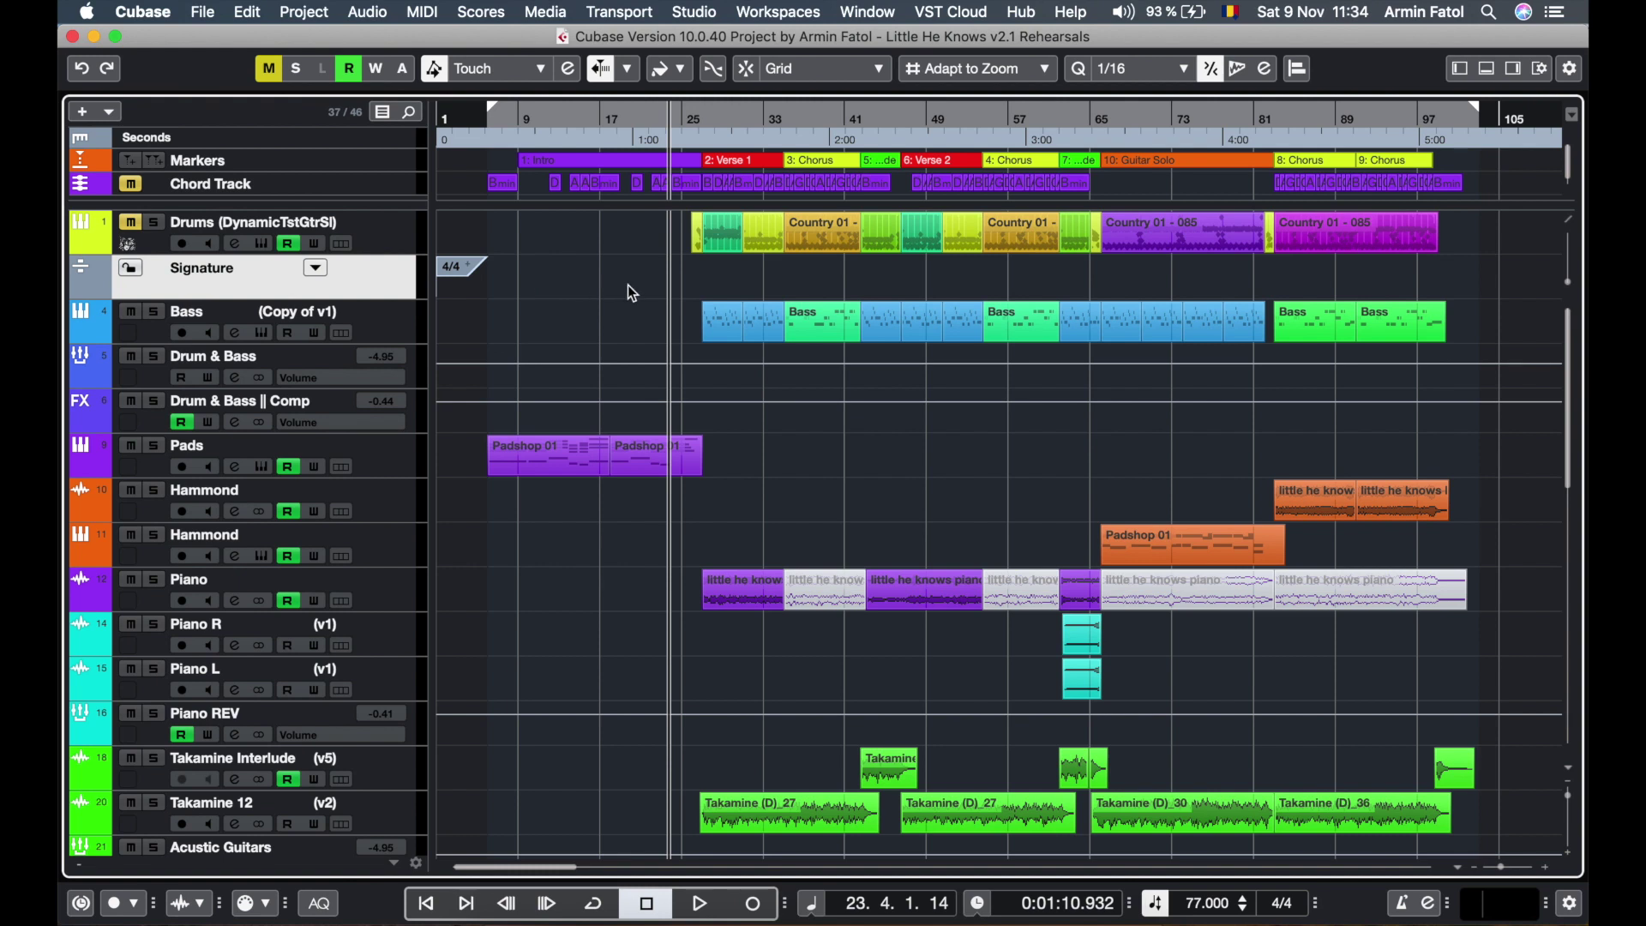
Play the transition from the intro into Verse 1 from about bar 23, the second time with the metronome click on.
key(h)
key(h)
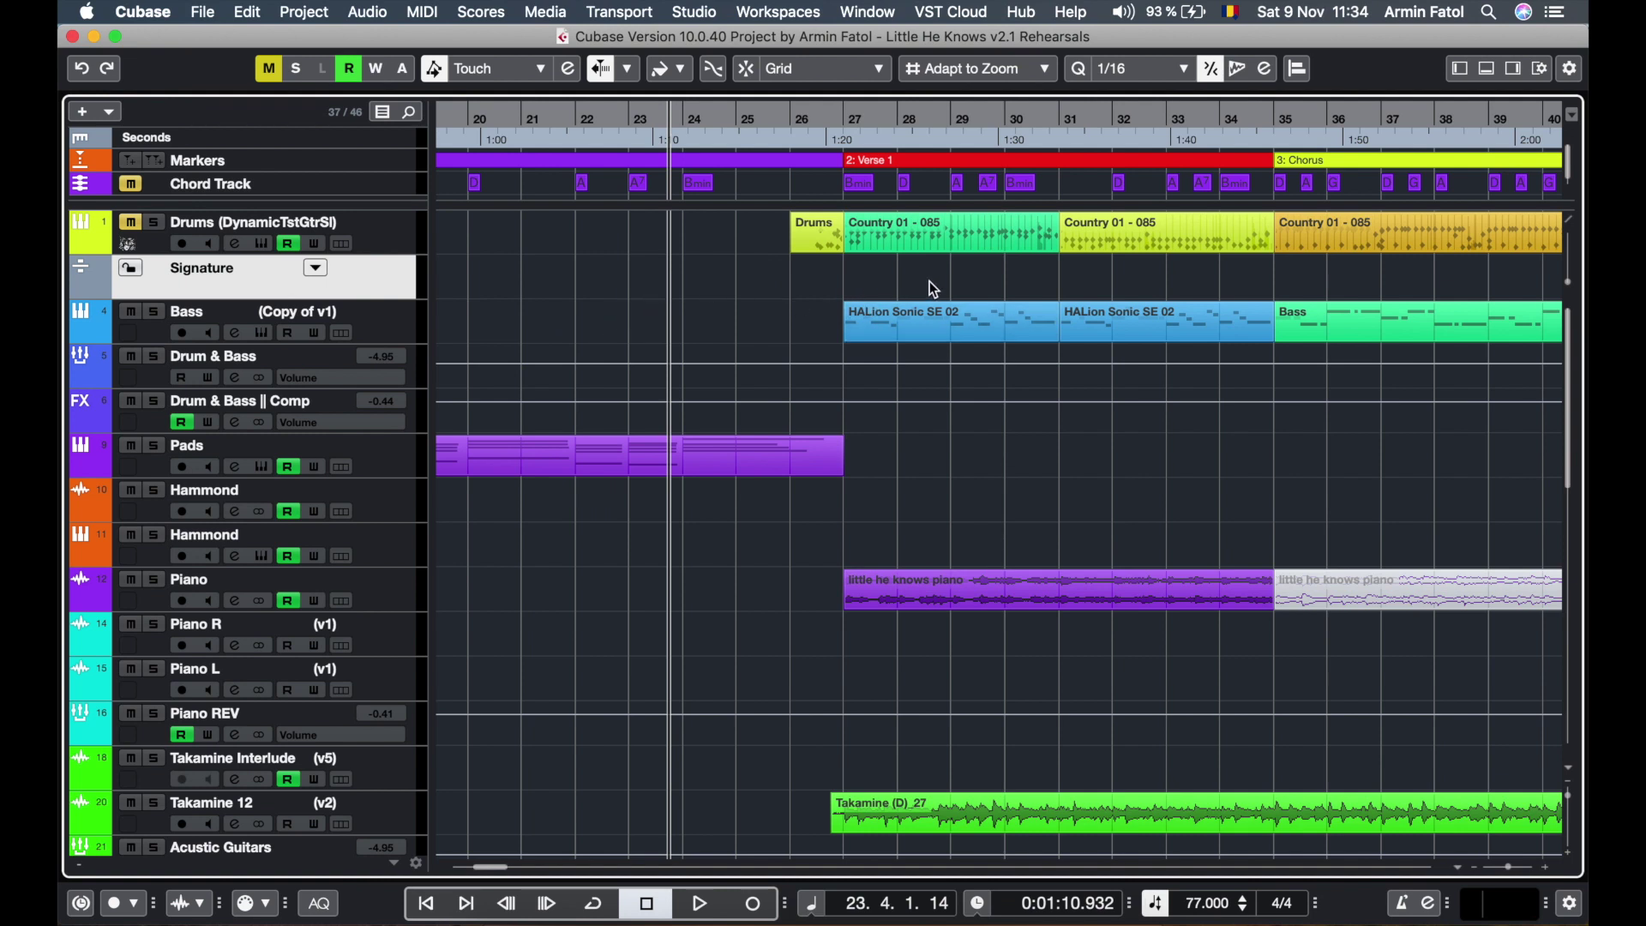
key(space)
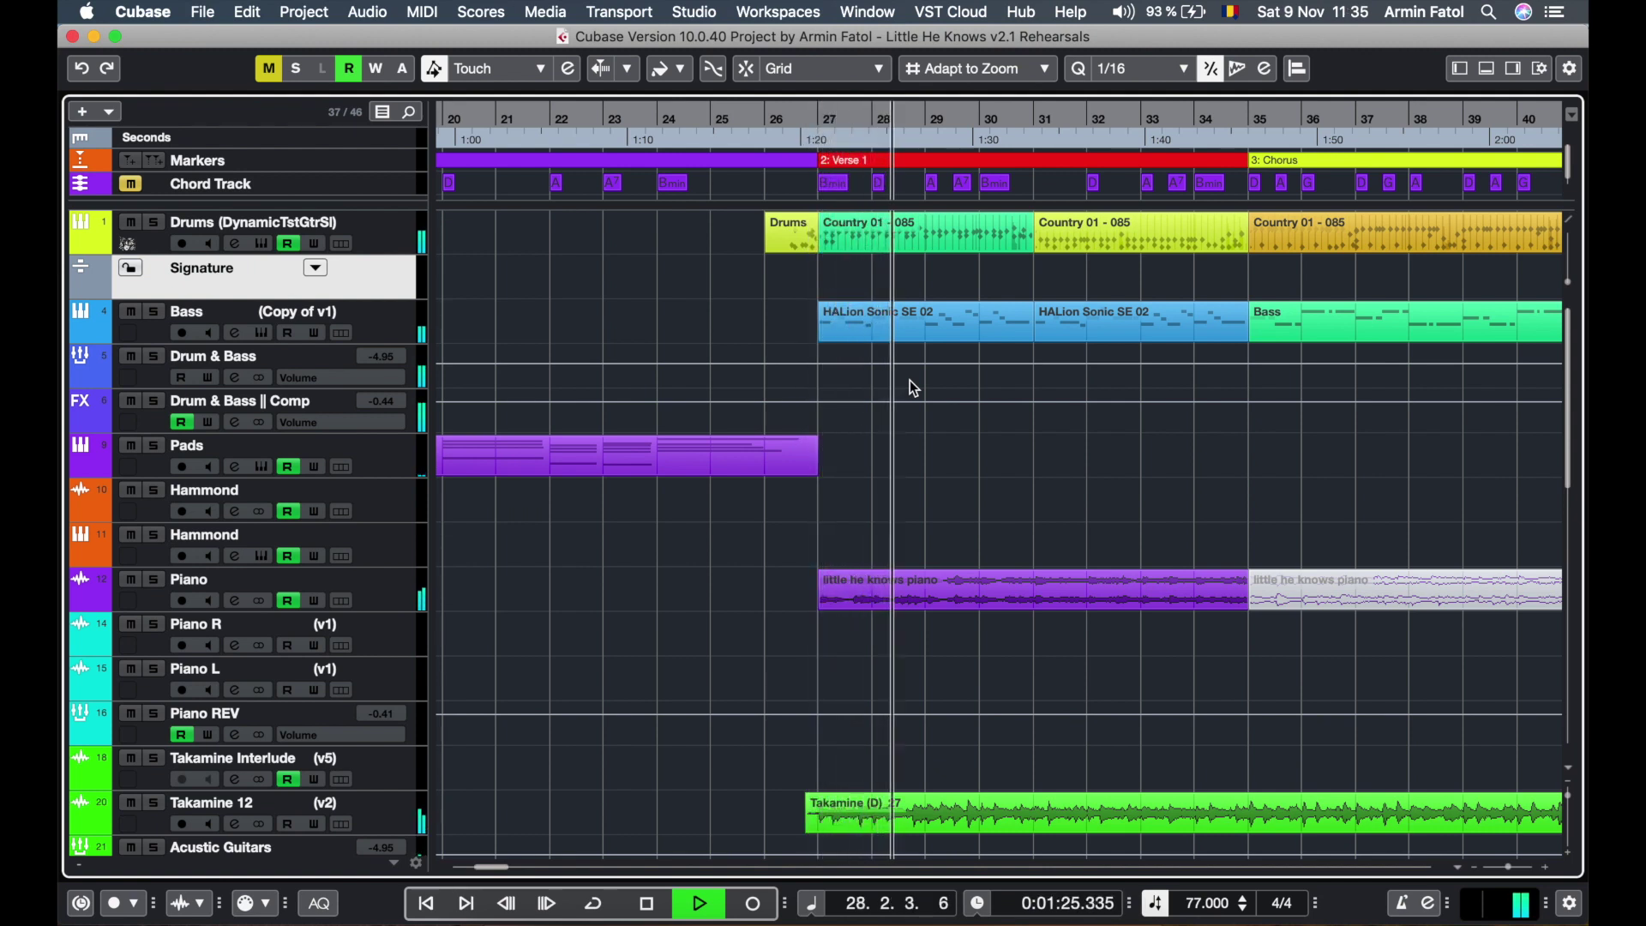
key(space)
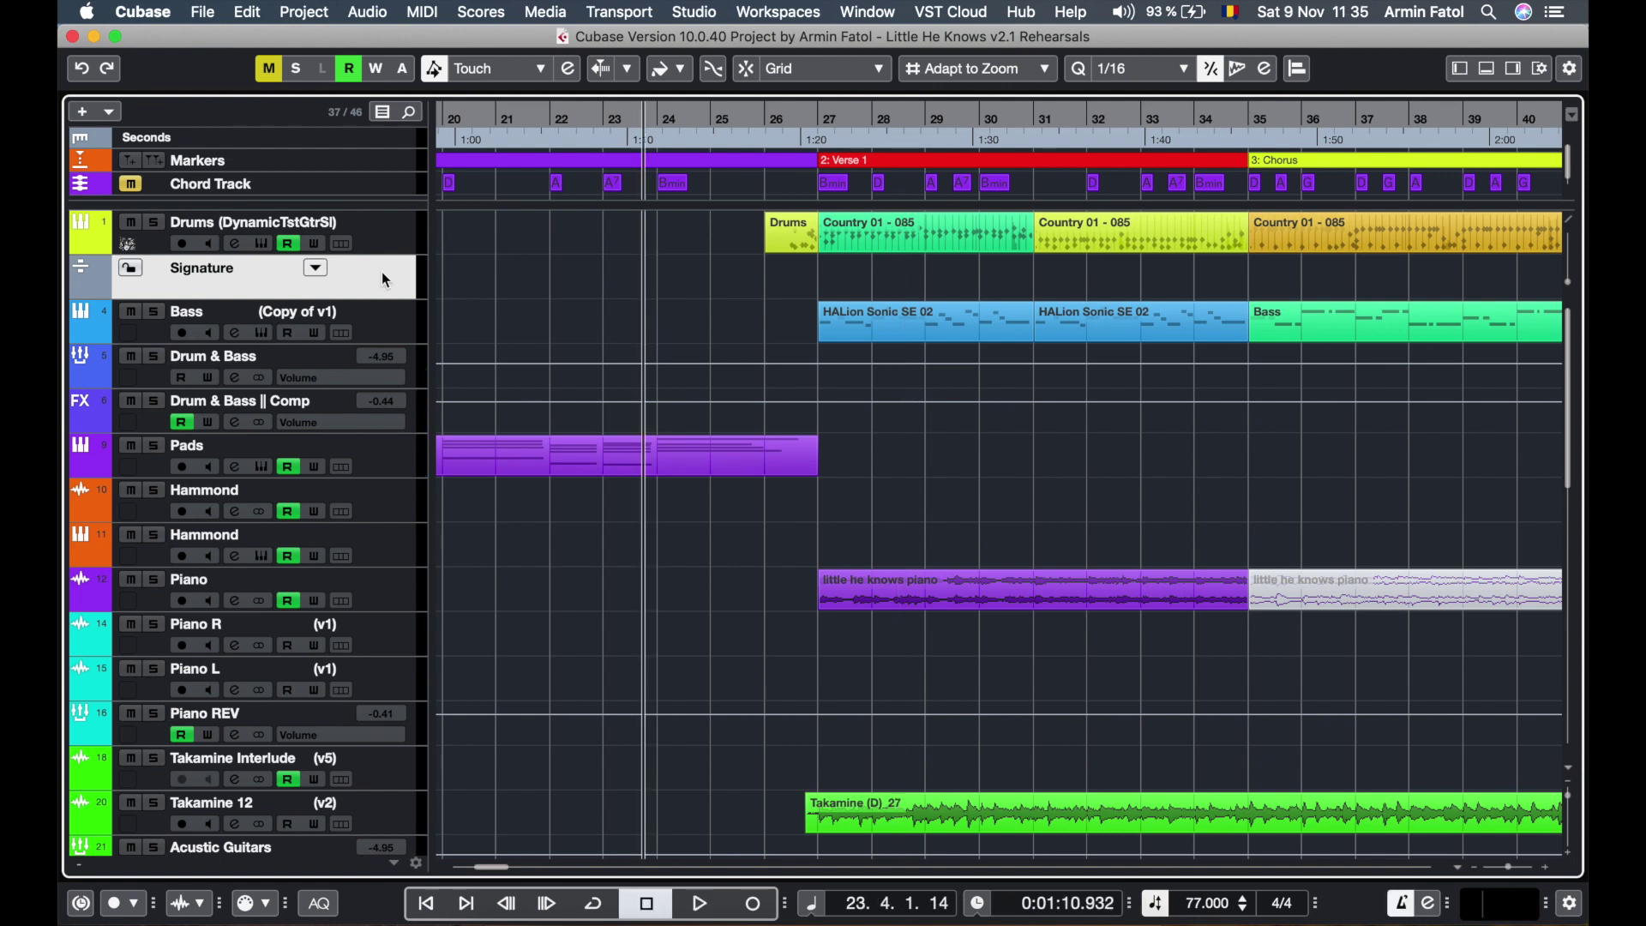
key(space)
click(696, 120)
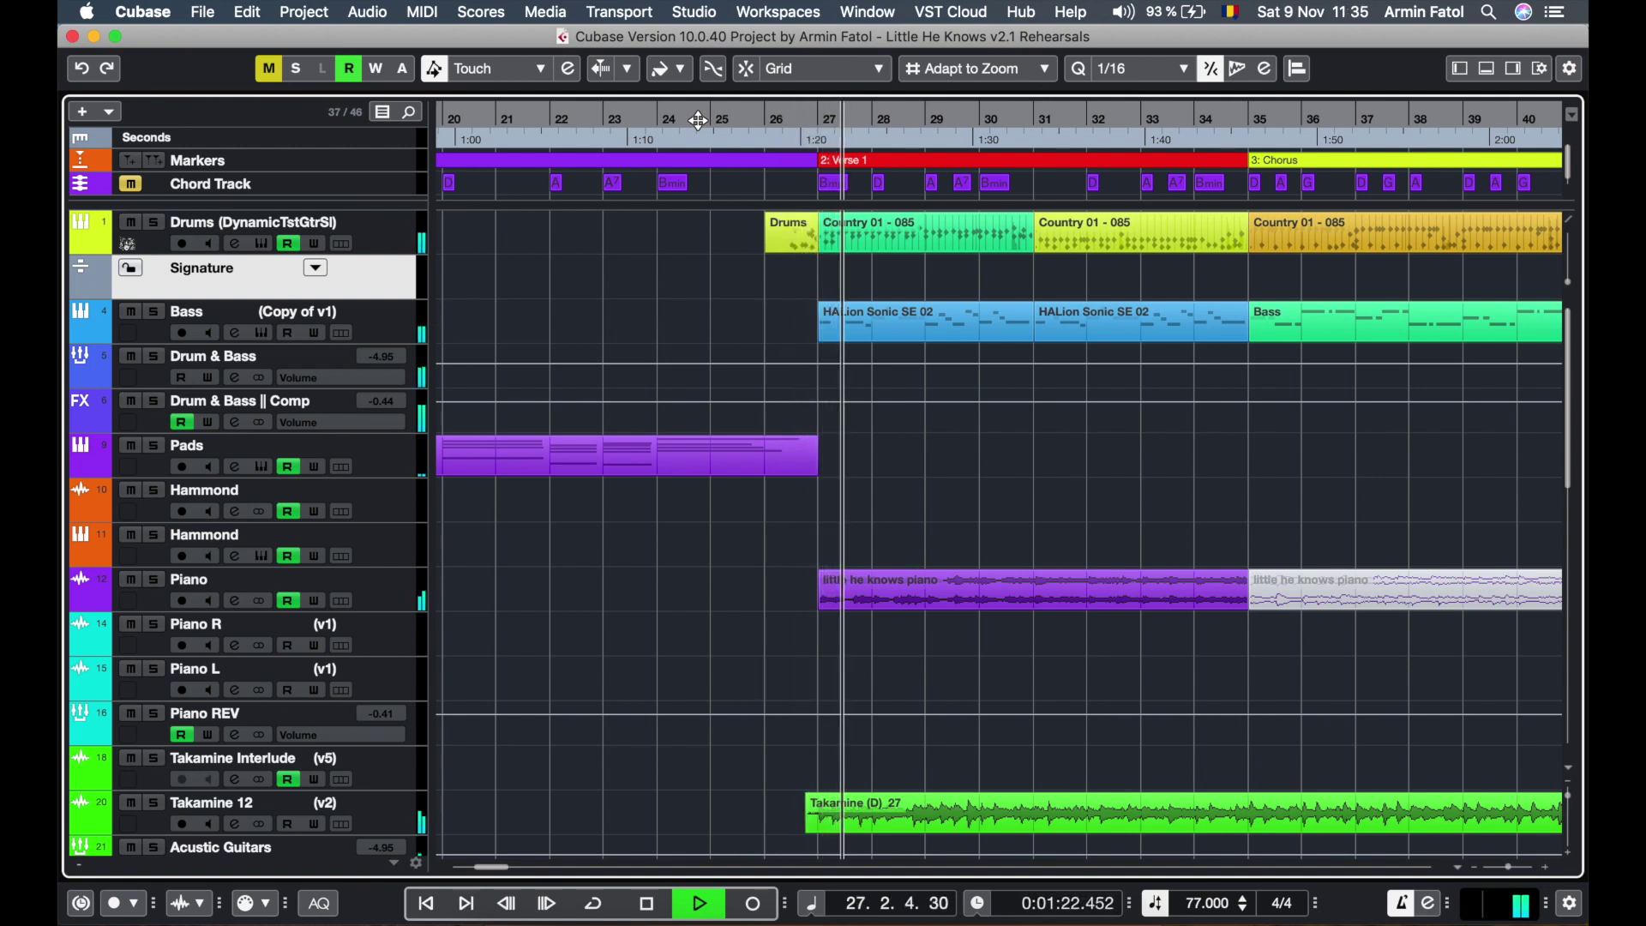
key(space)
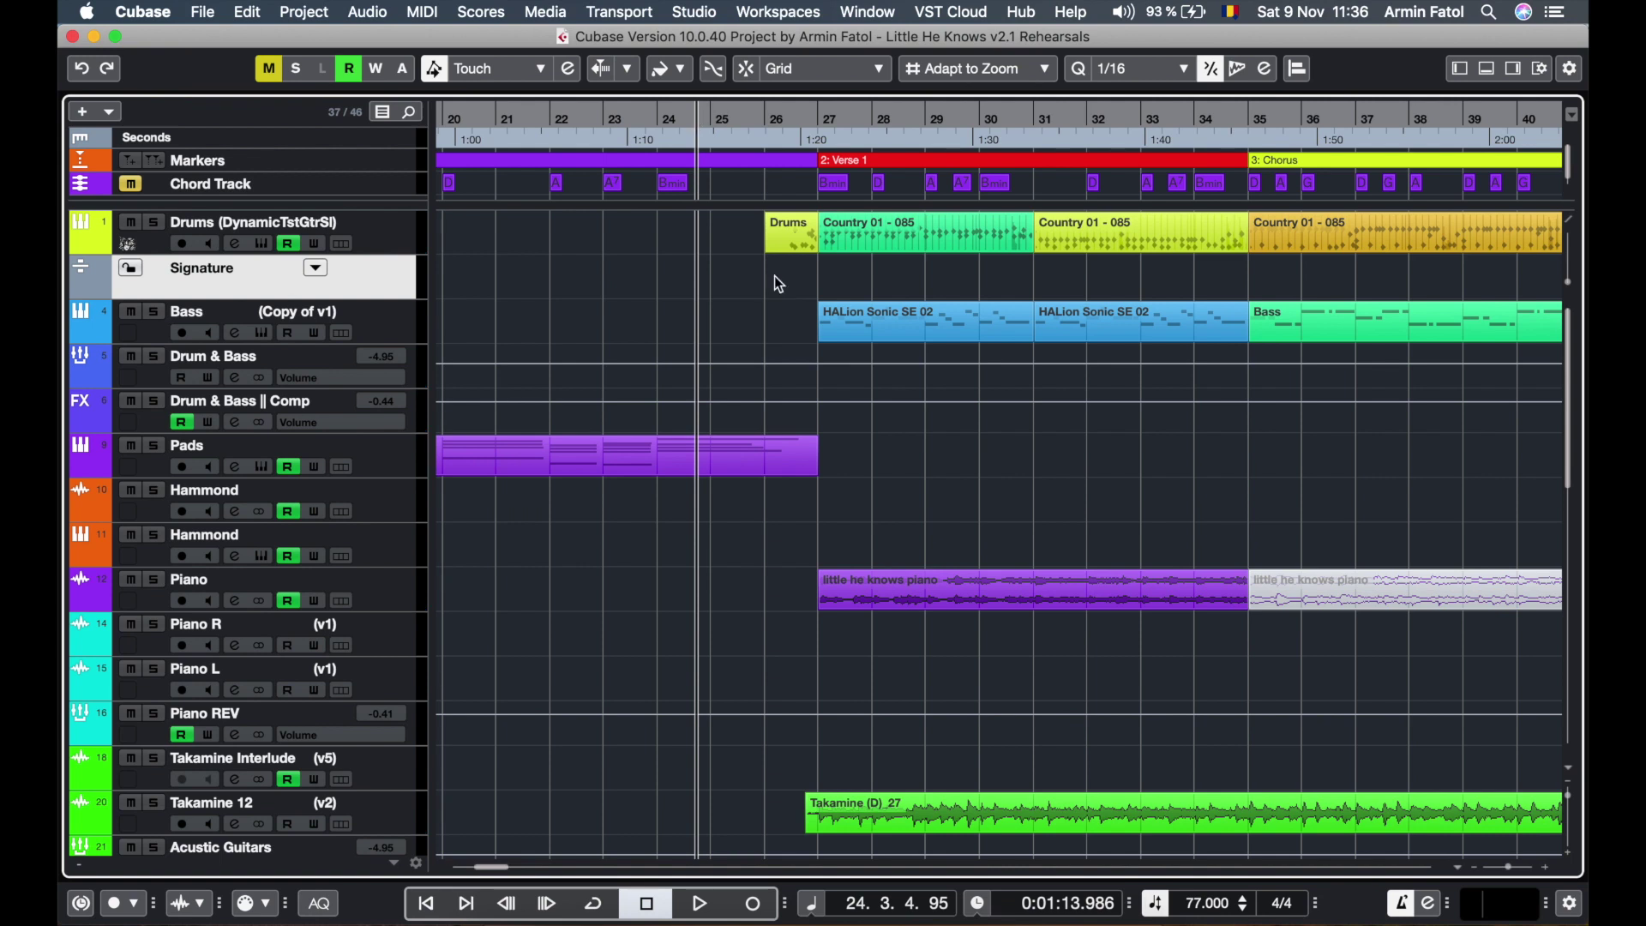
Play the end of the first Chorus into the first Interlude from about bar 39 to check it against the metronome.
key(g)
key(g)
key(g)
key(g)
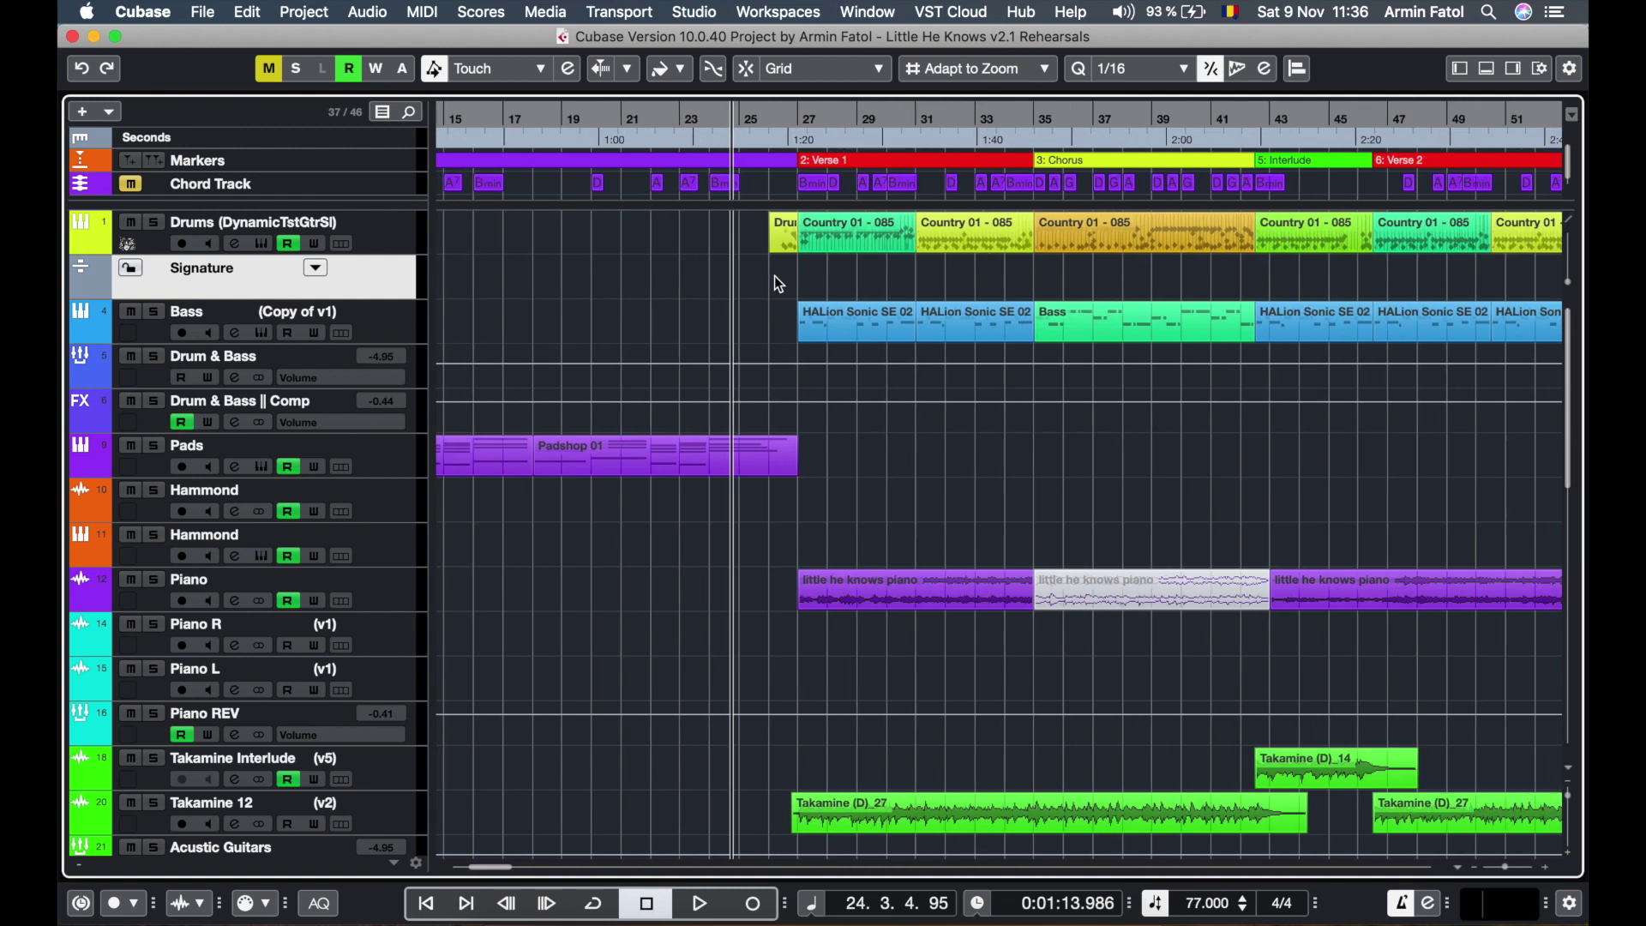
scroll(774, 275, right, 5)
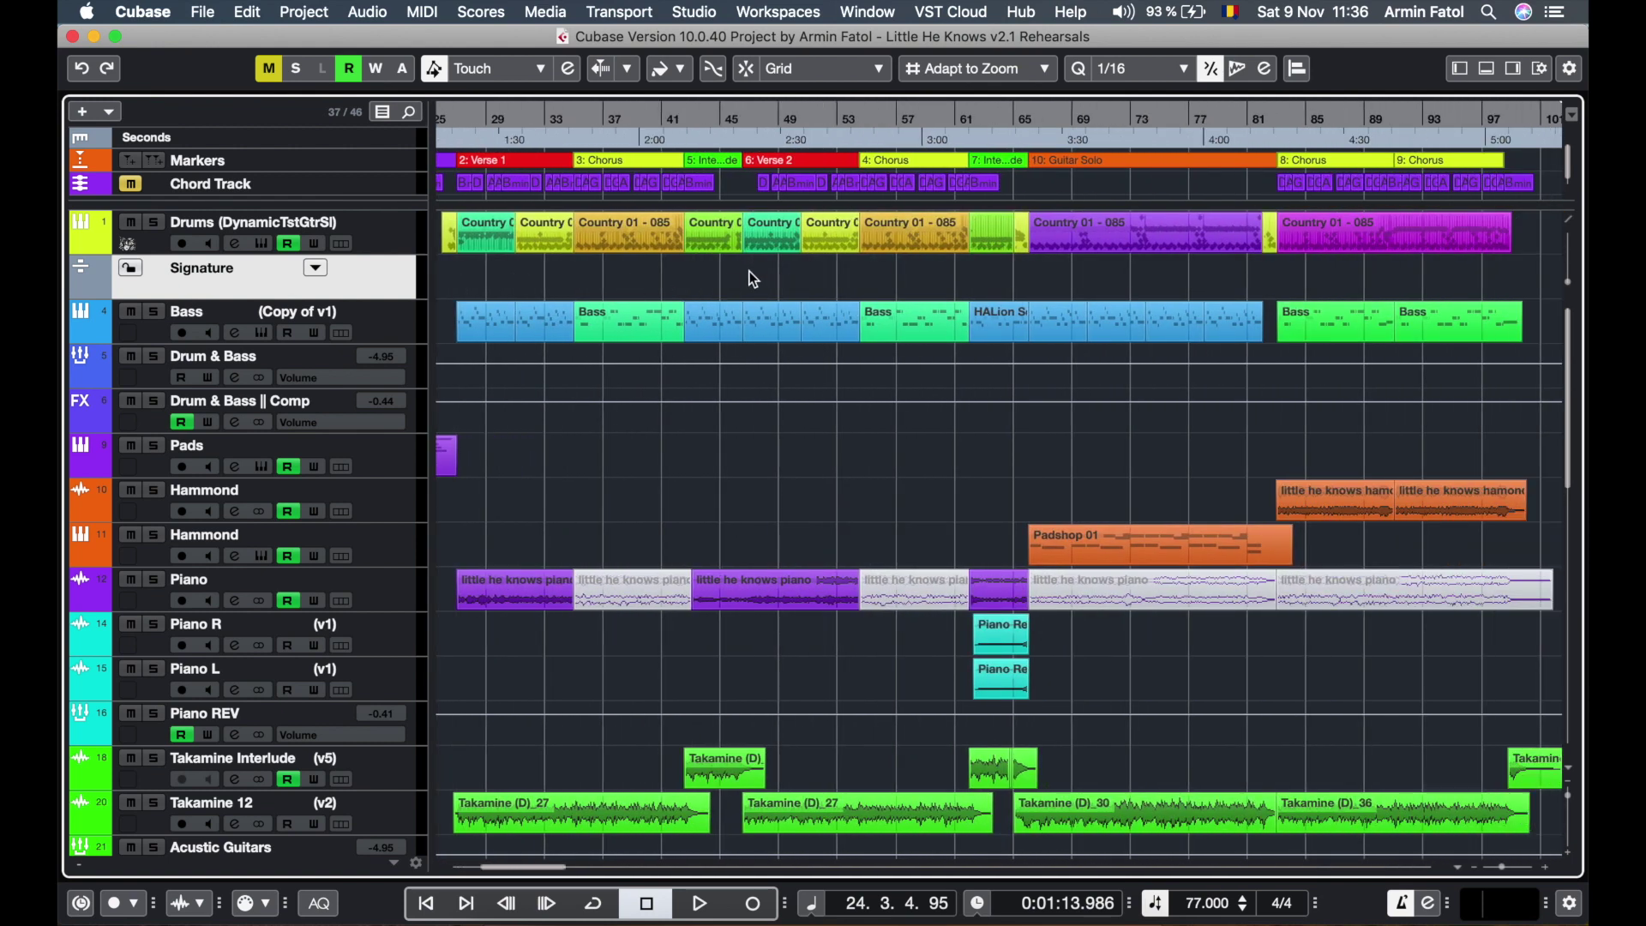
scroll(731, 274, up, 4)
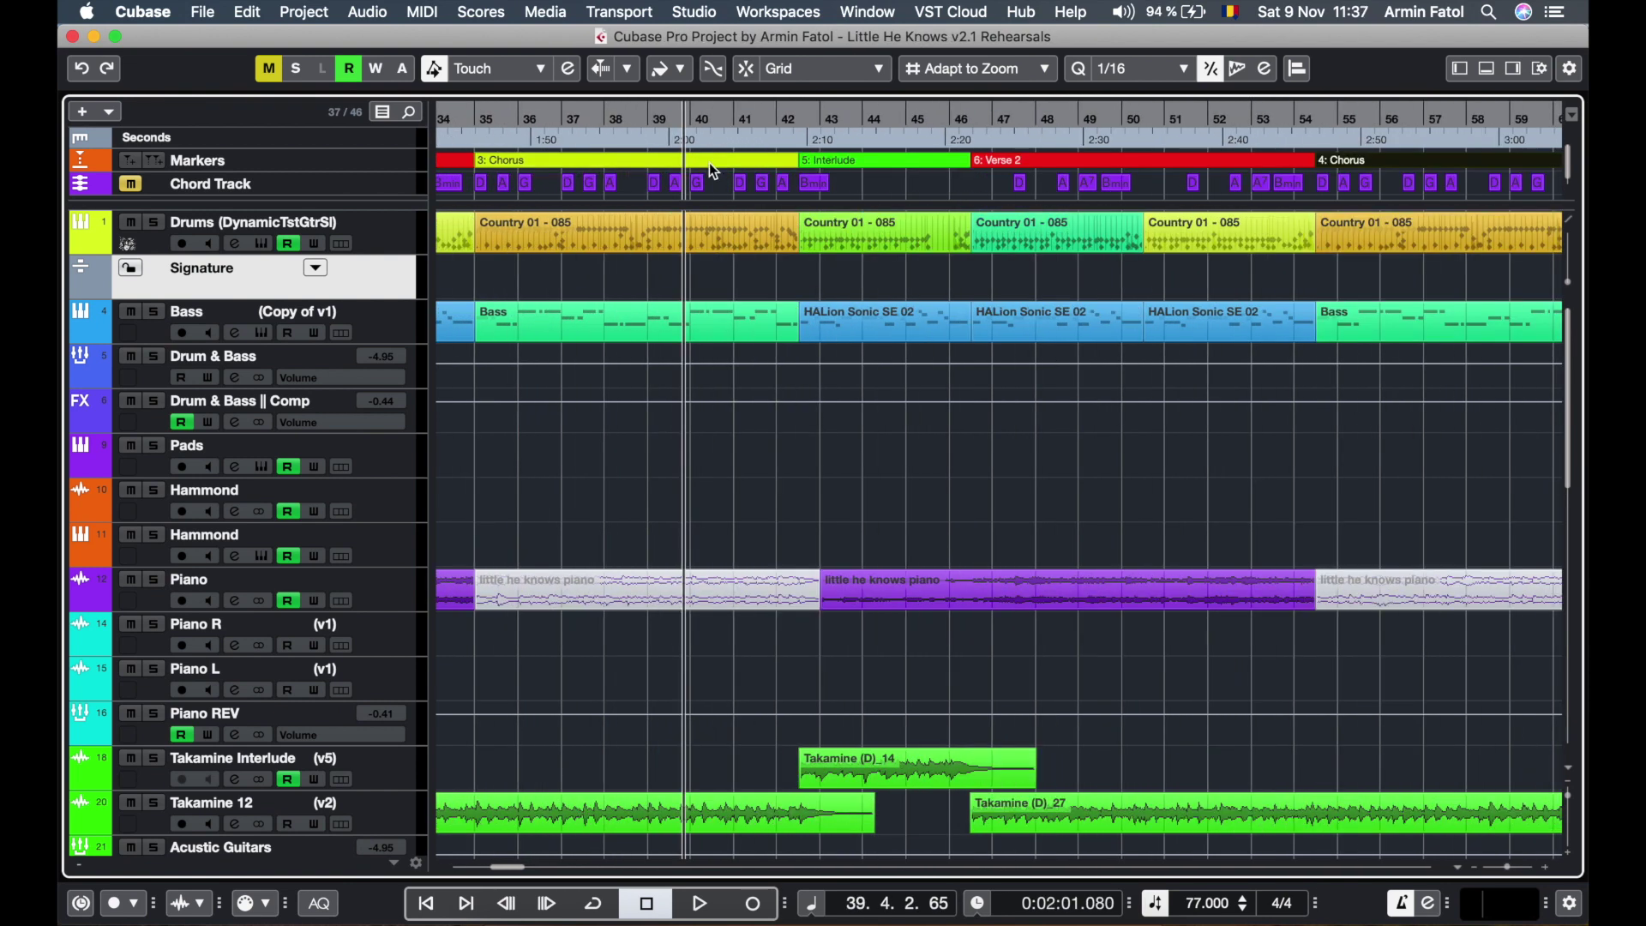
click(709, 162)
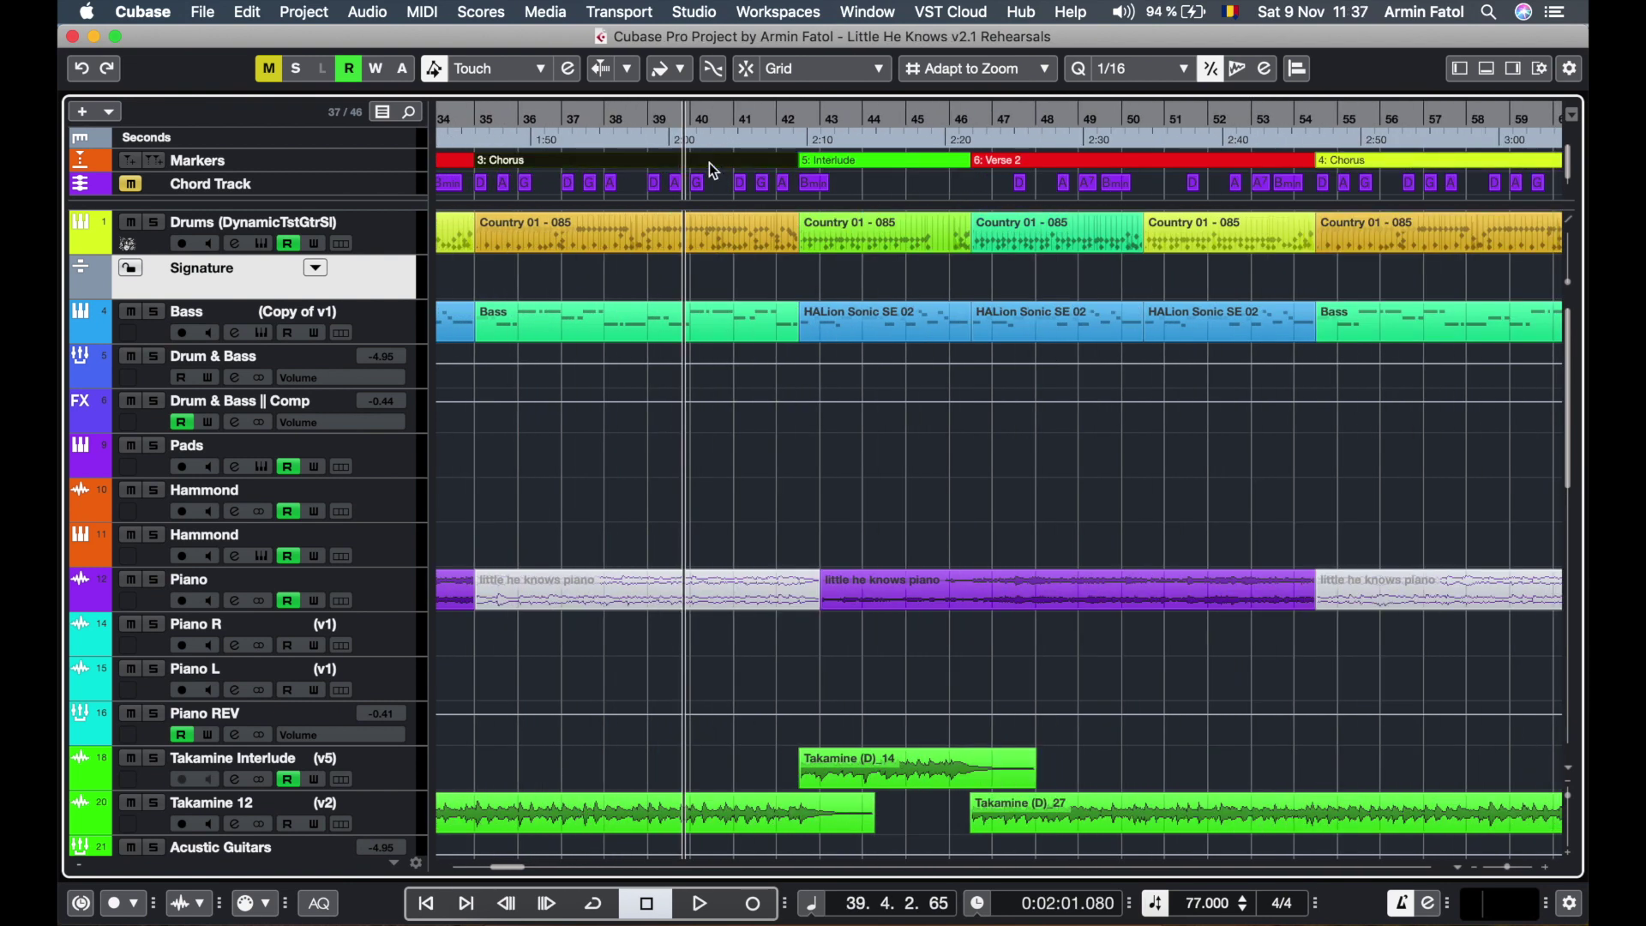
click(842, 162)
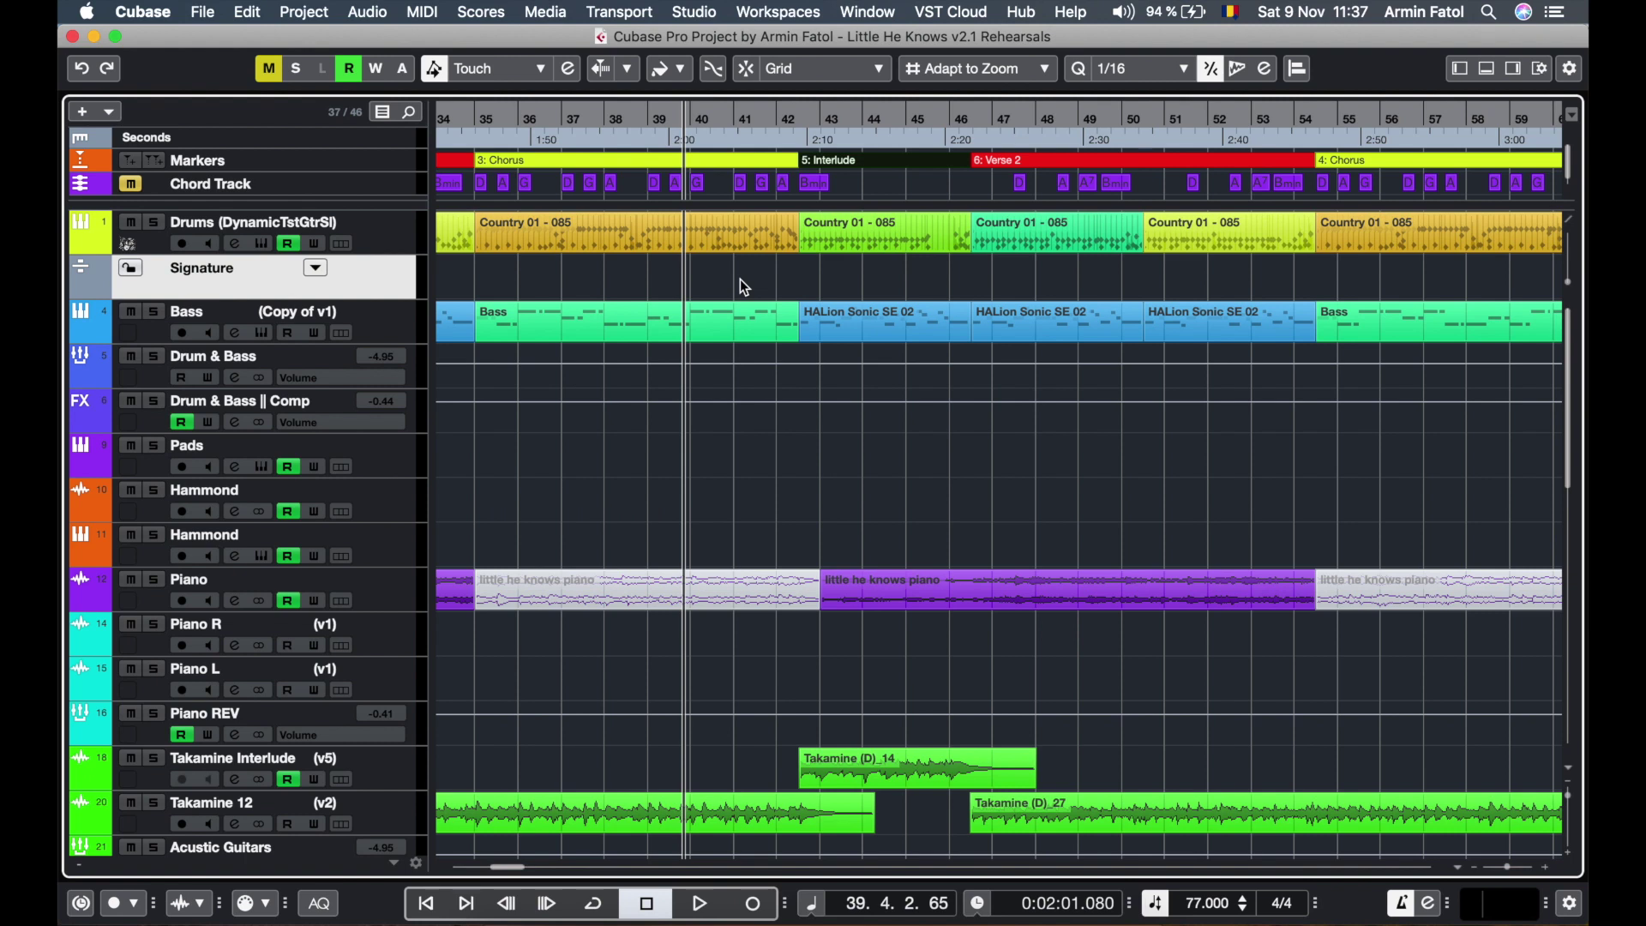
key(space)
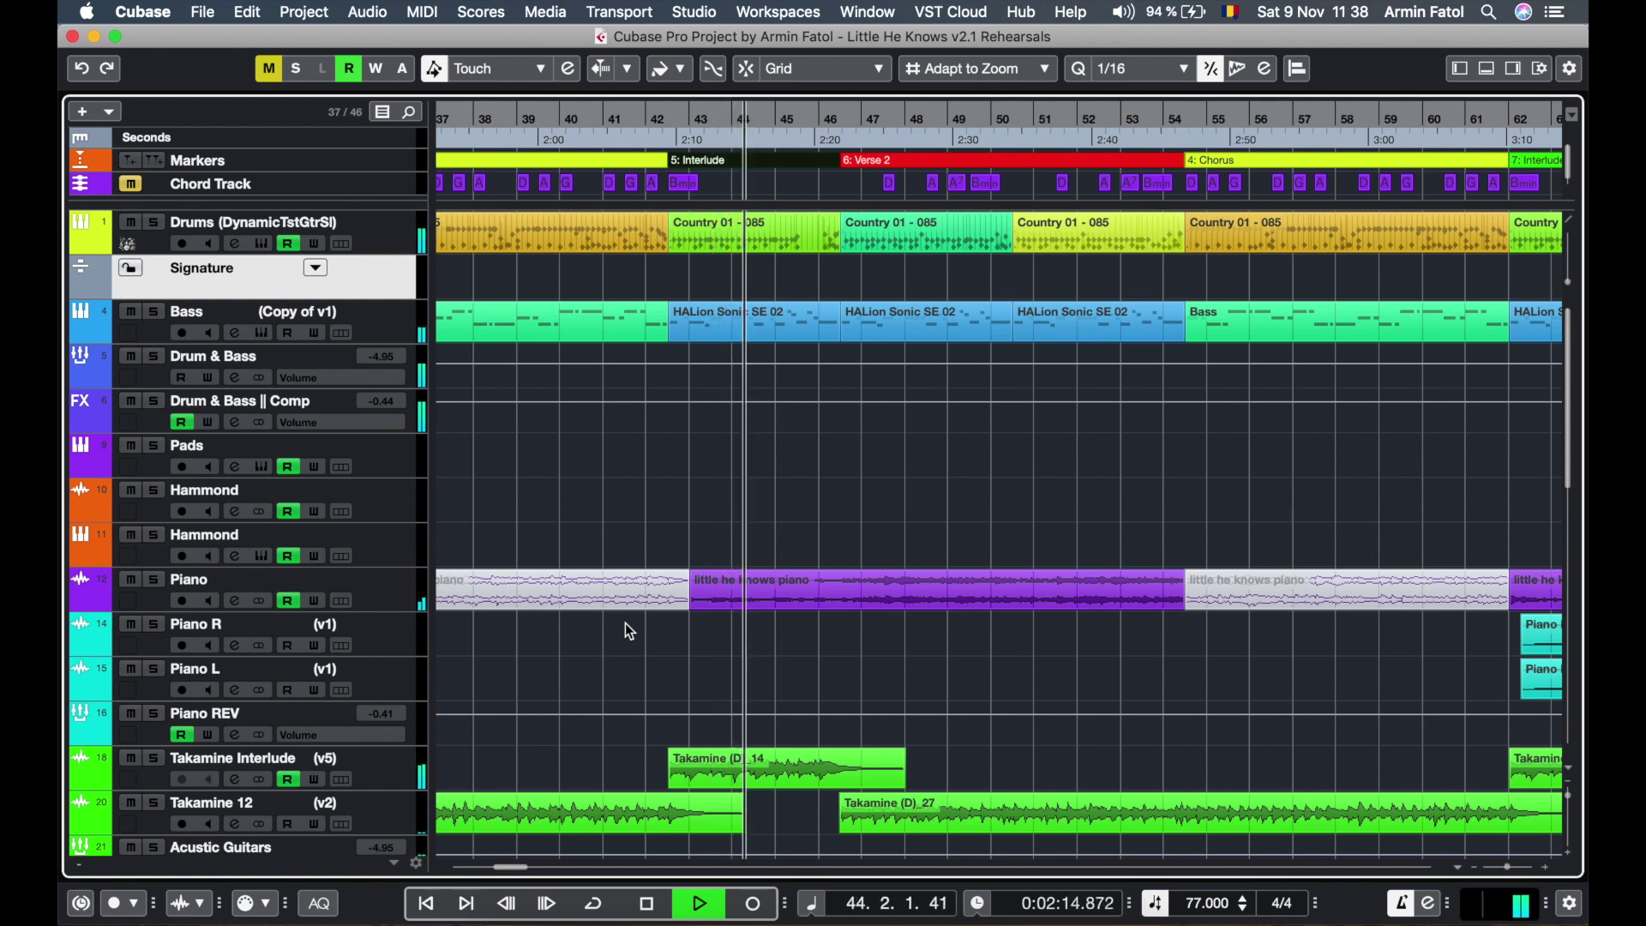
key(space)
Insert a 2/4 time signature at bar 42 and a 4/4 signature at bar 43, where the first Interlude begins.
click(764, 592)
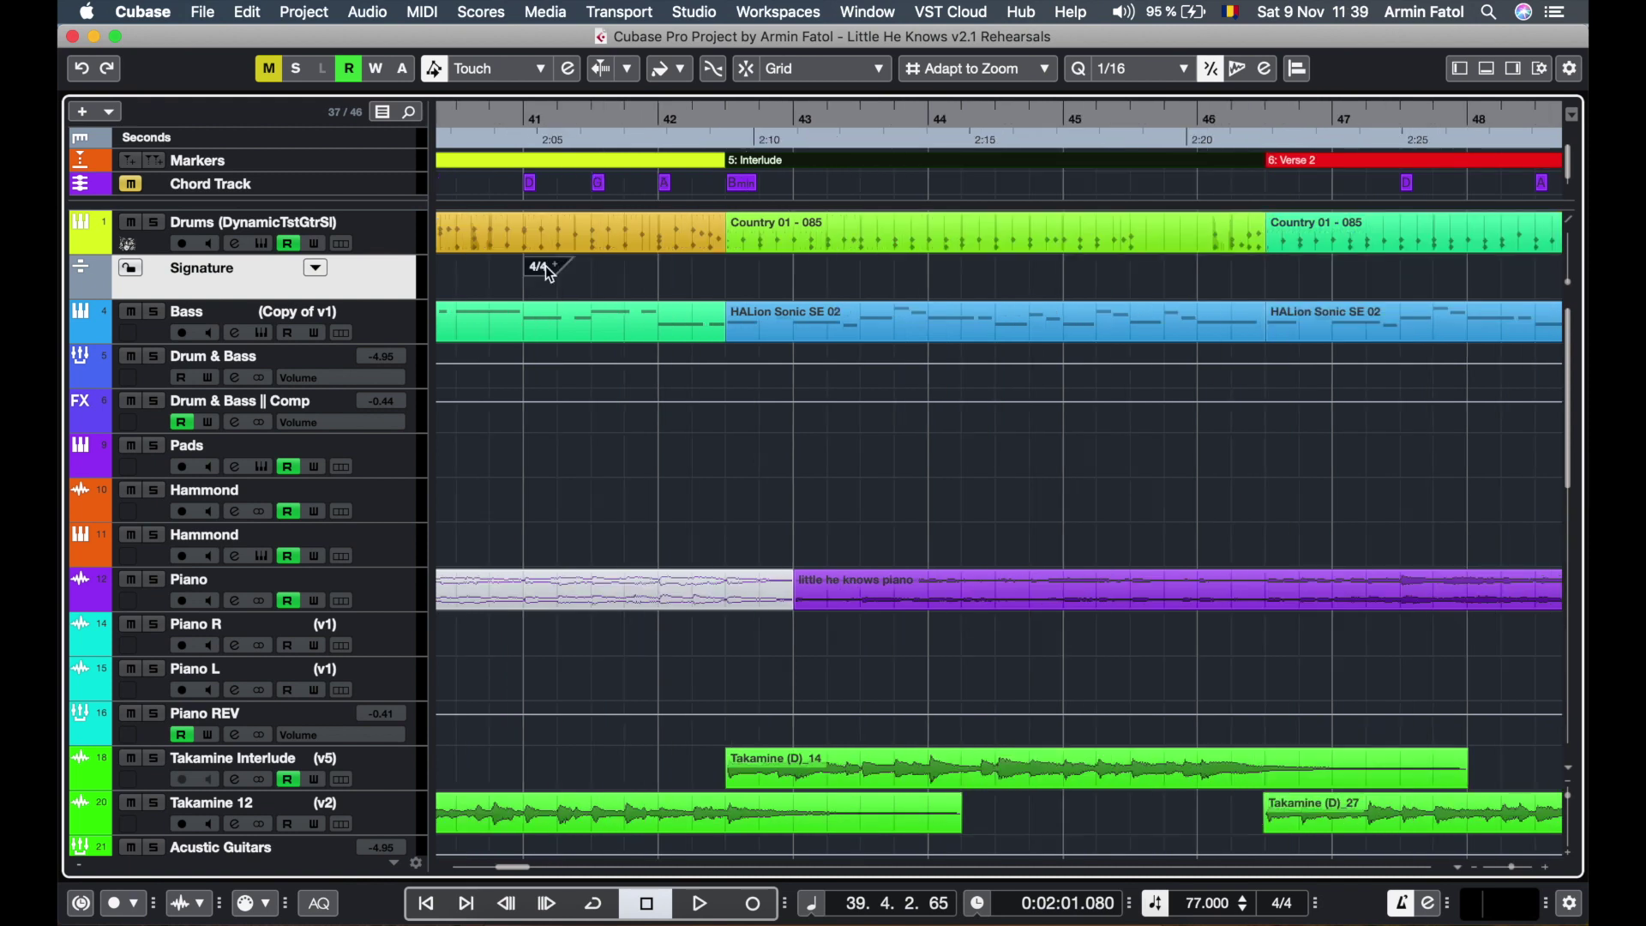
drag(542, 266, 680, 279)
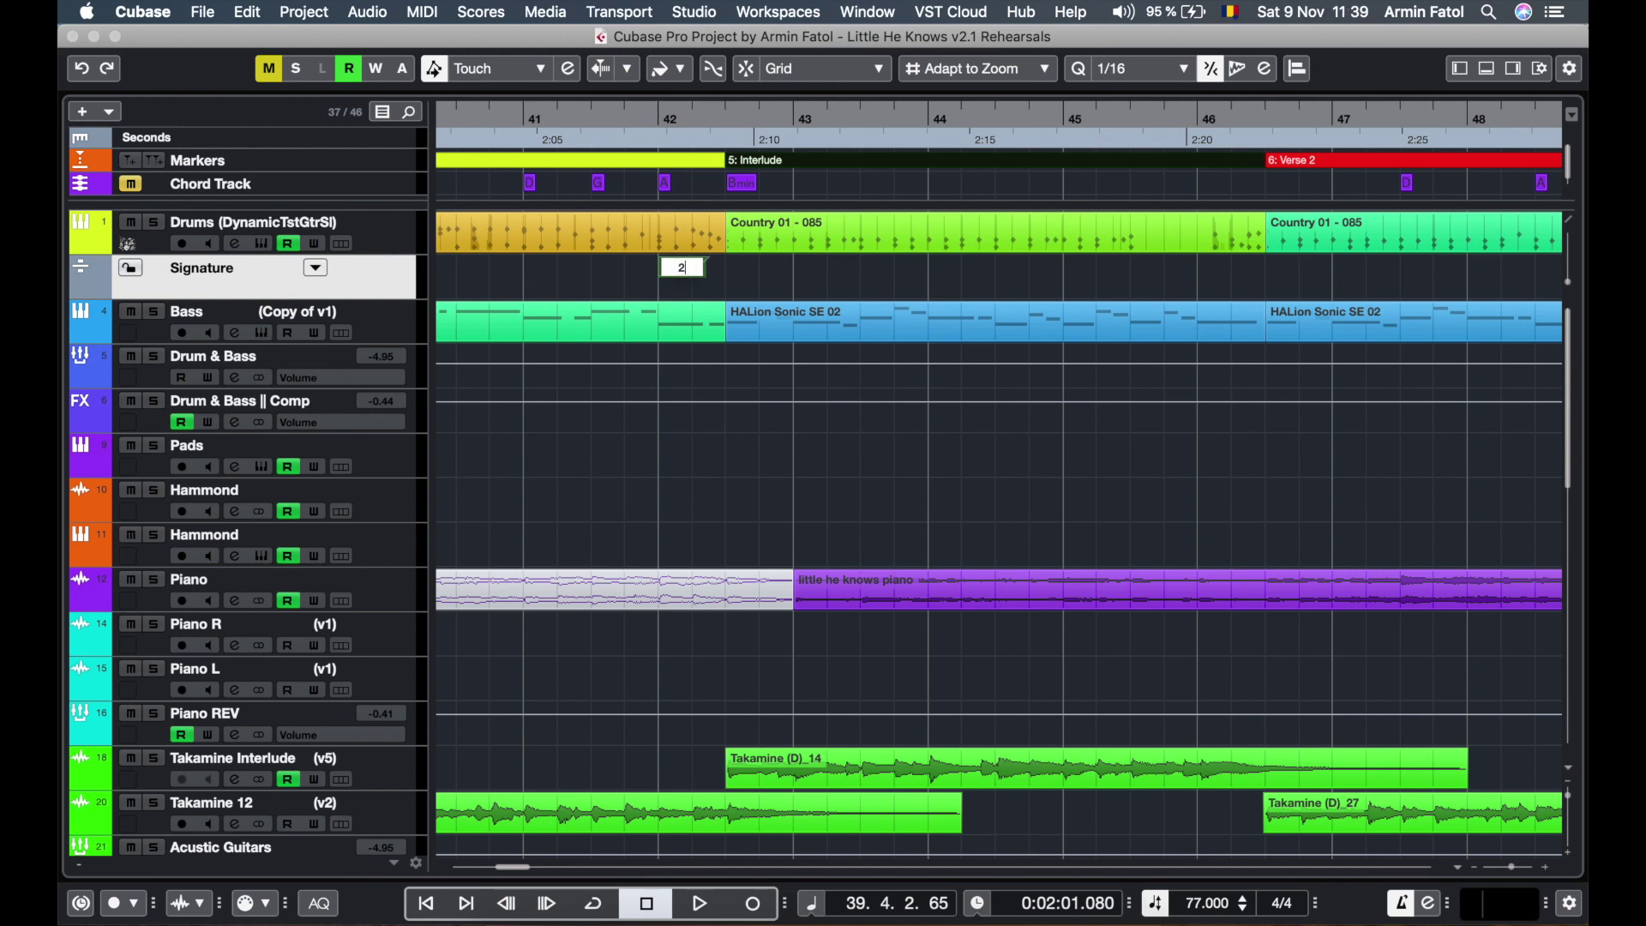
key(Return)
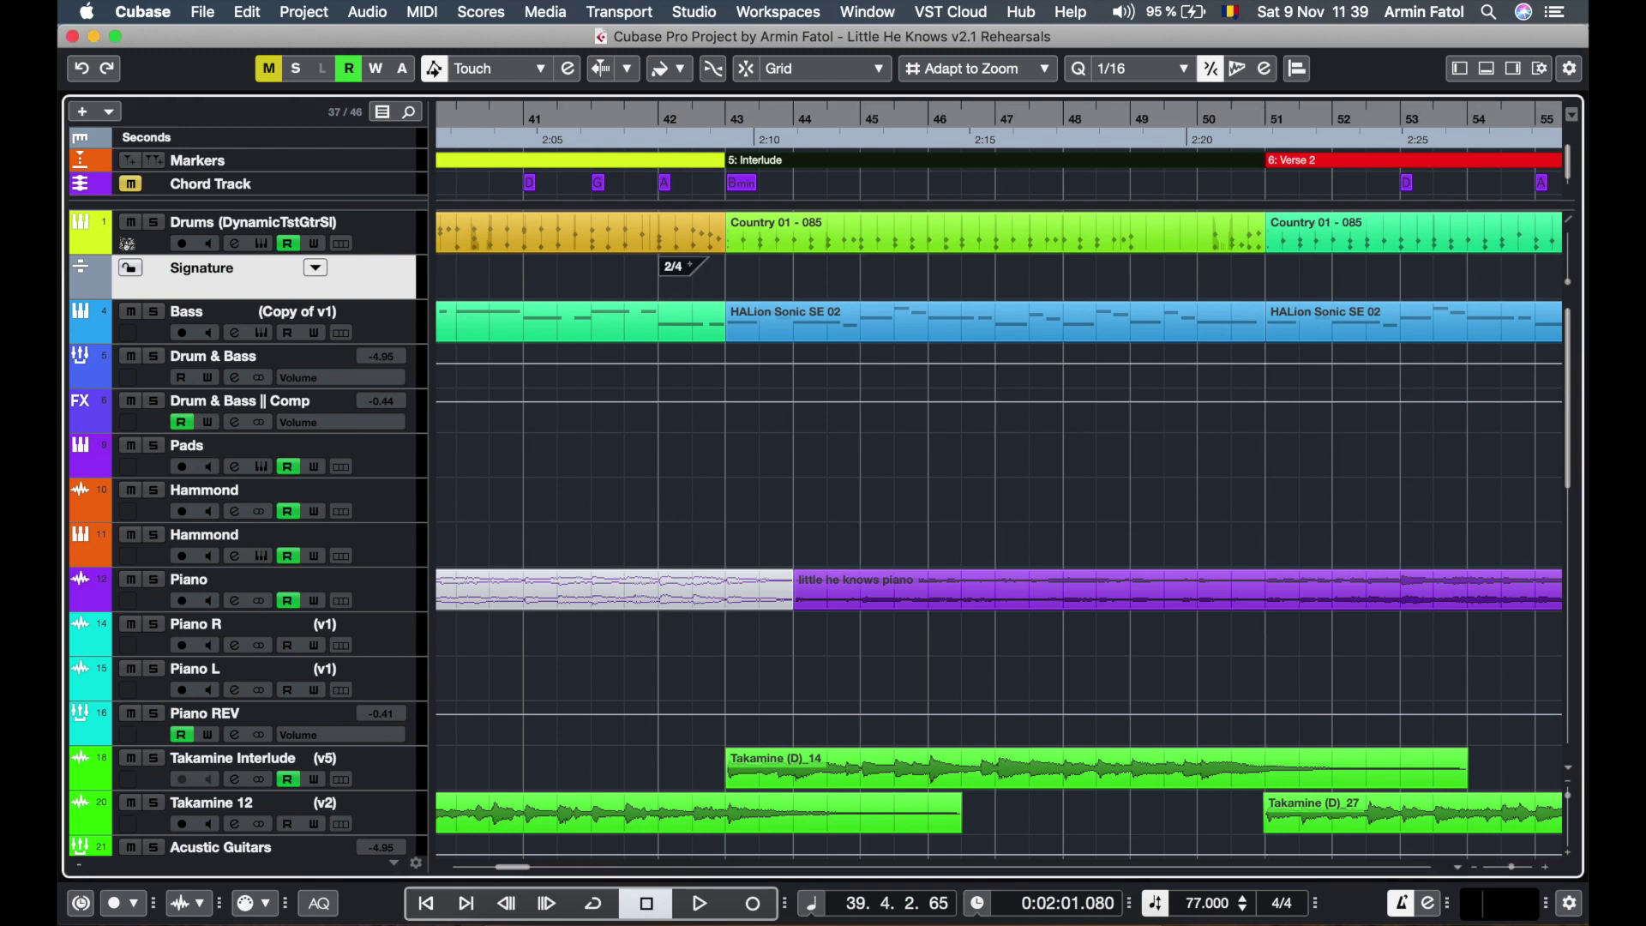
click(728, 265)
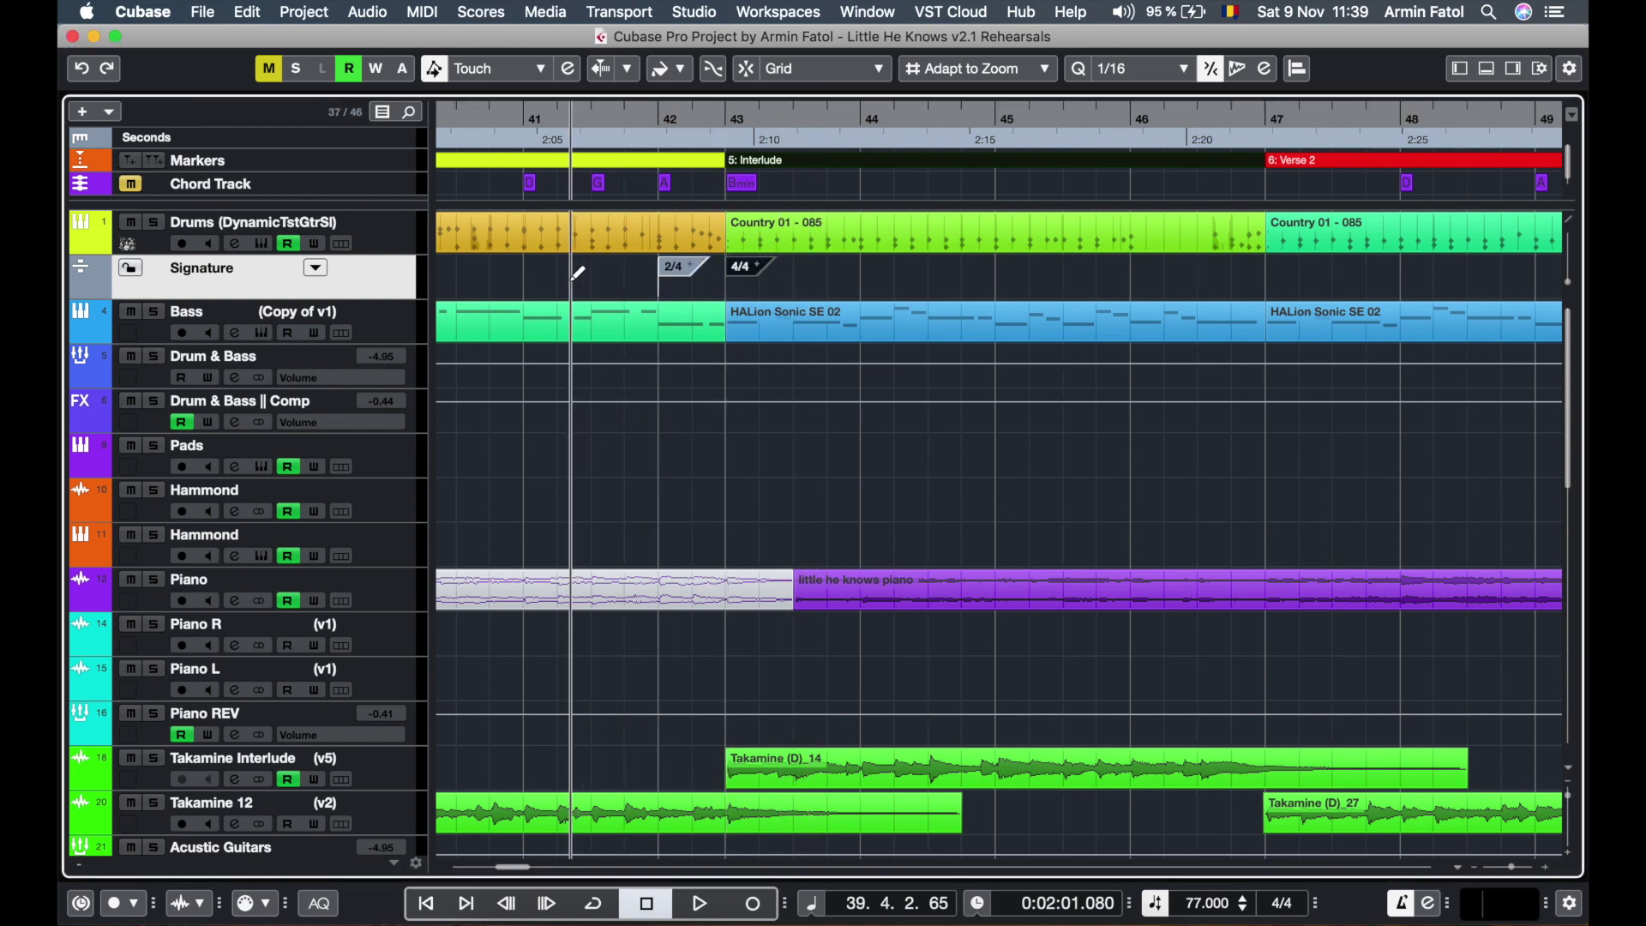
Play across the signature changes at bars 42 and 43 from about bar 40 to check the metronome alignment.
click(503, 282)
key(h)
key(space)
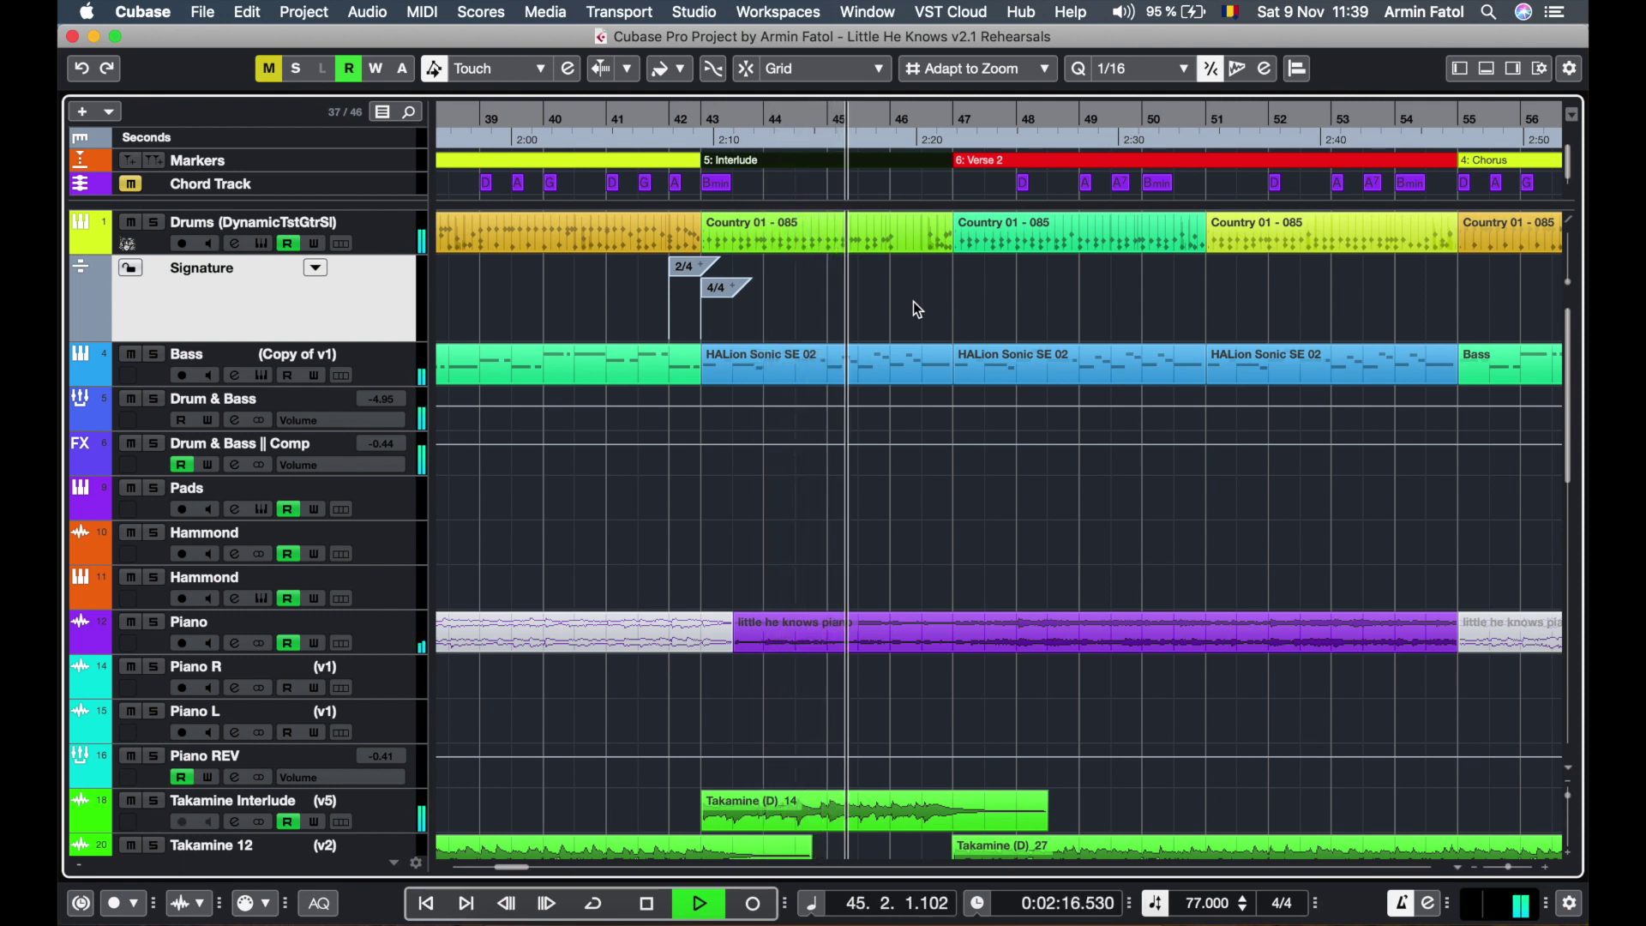
key(space)
Insert a 2/4 time signature at bar 62 and a 4/4 signature at bar 63, where the second Interlude begins.
scroll(620, 292, down, 5)
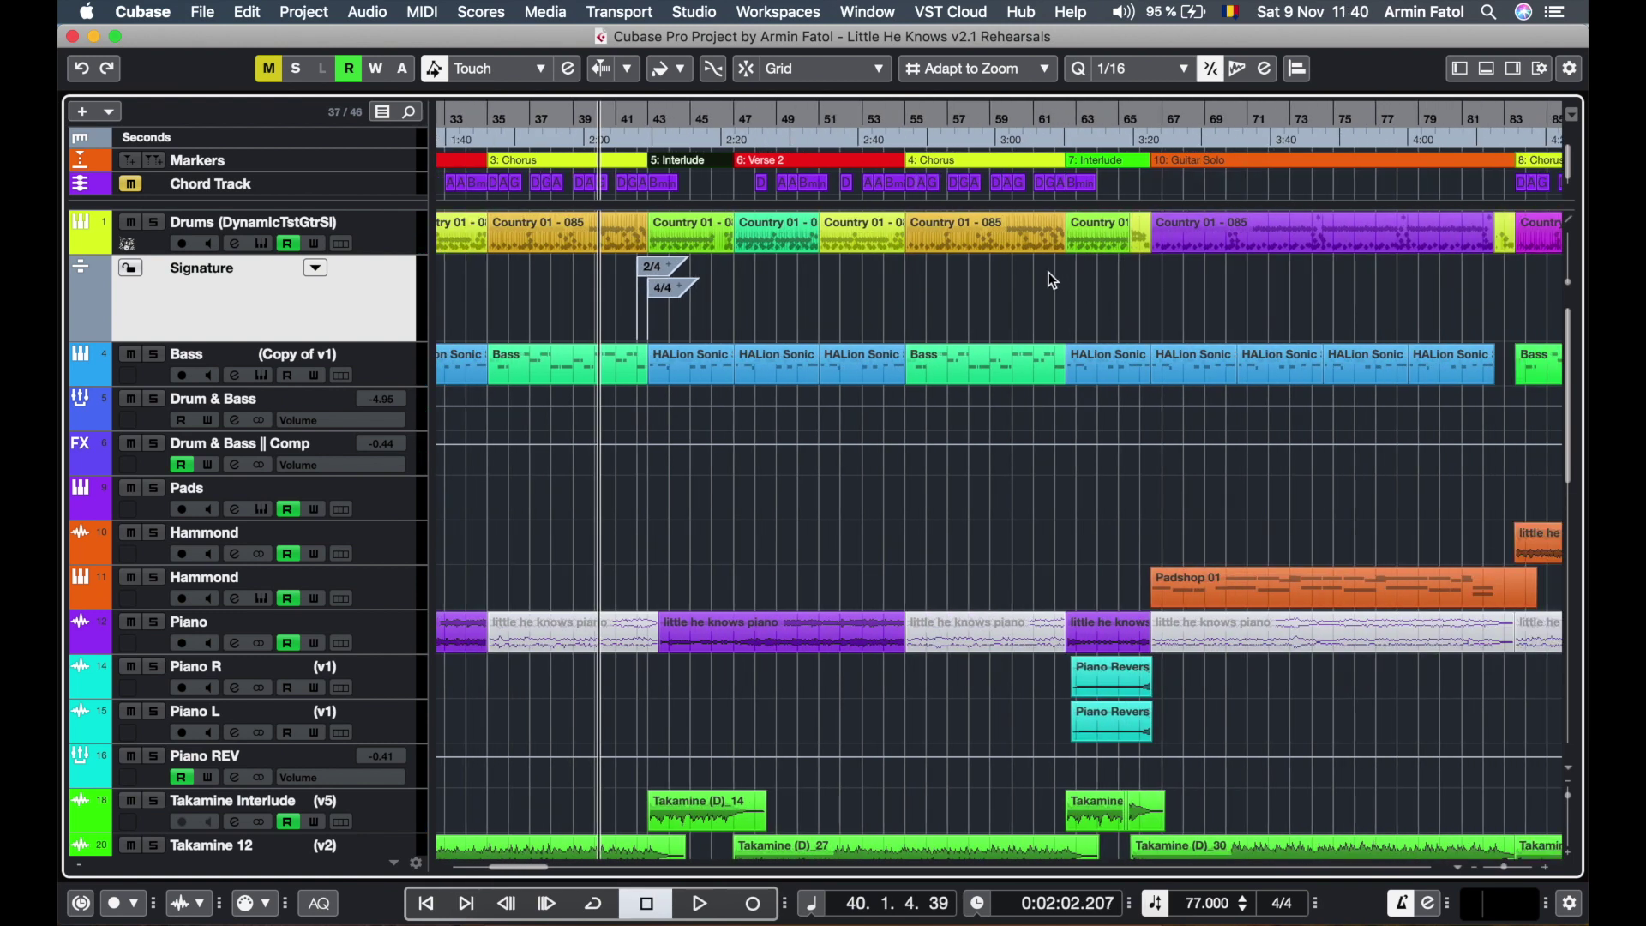
scroll(1060, 280, up, 8)
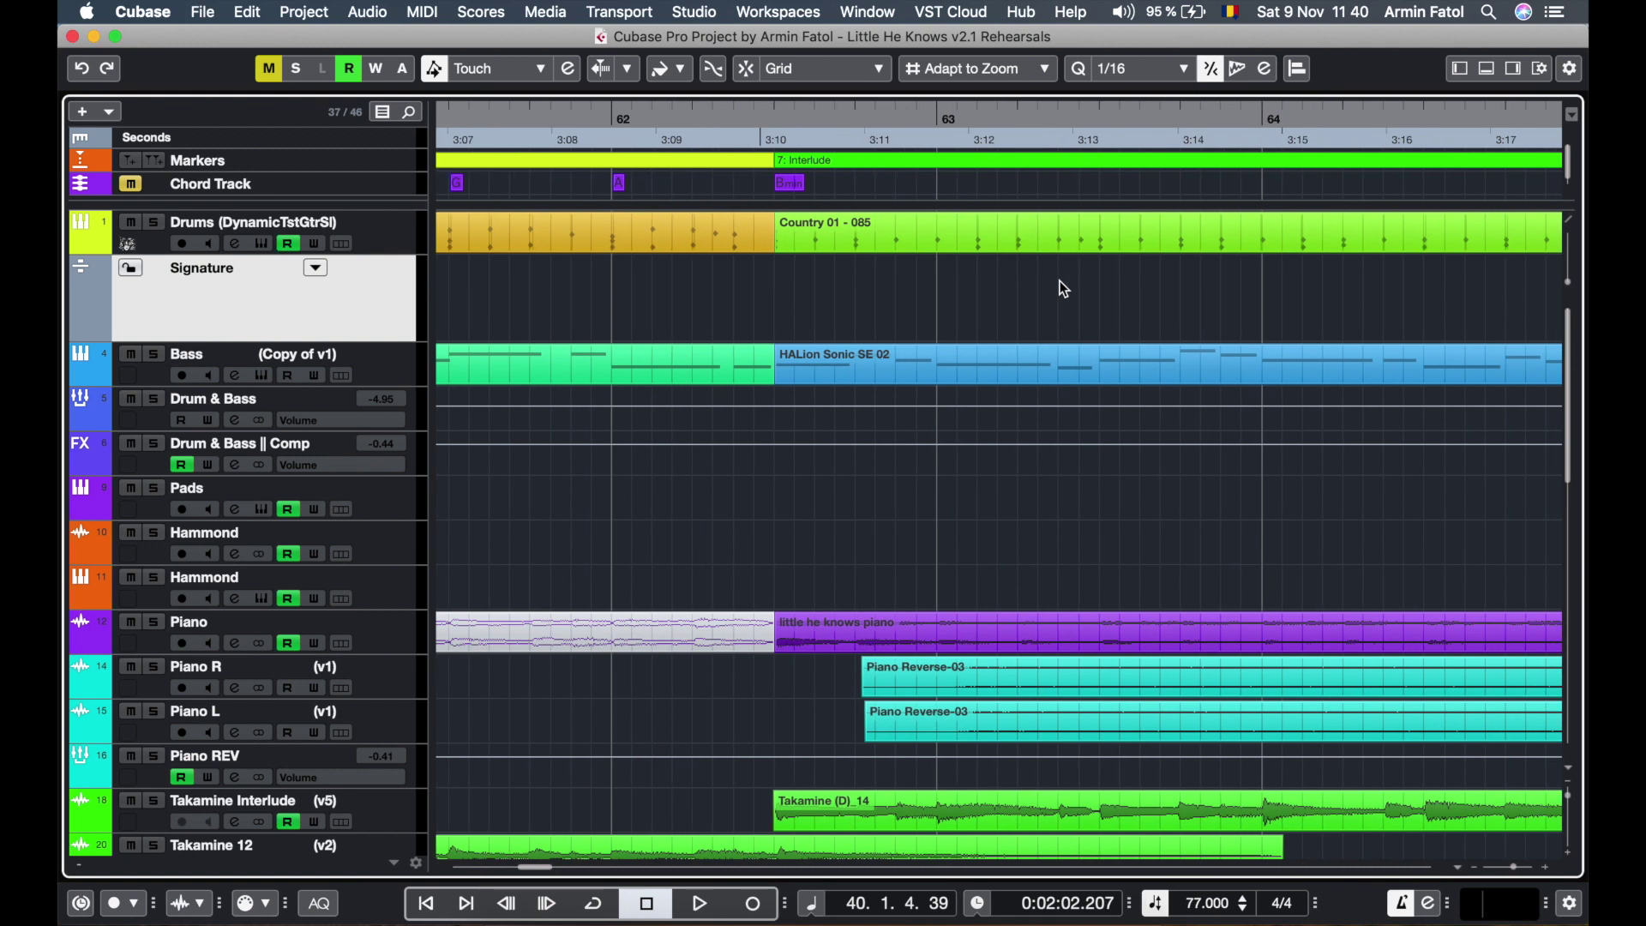
right_click(885, 314)
click(942, 310)
click(688, 286)
click(702, 287)
click(920, 273)
click(639, 268)
text(2/4)
key(Return)
scroll(823, 333, down, 5)
Play from about bar 60 into the second Interlude to check its signature changes.
click(647, 291)
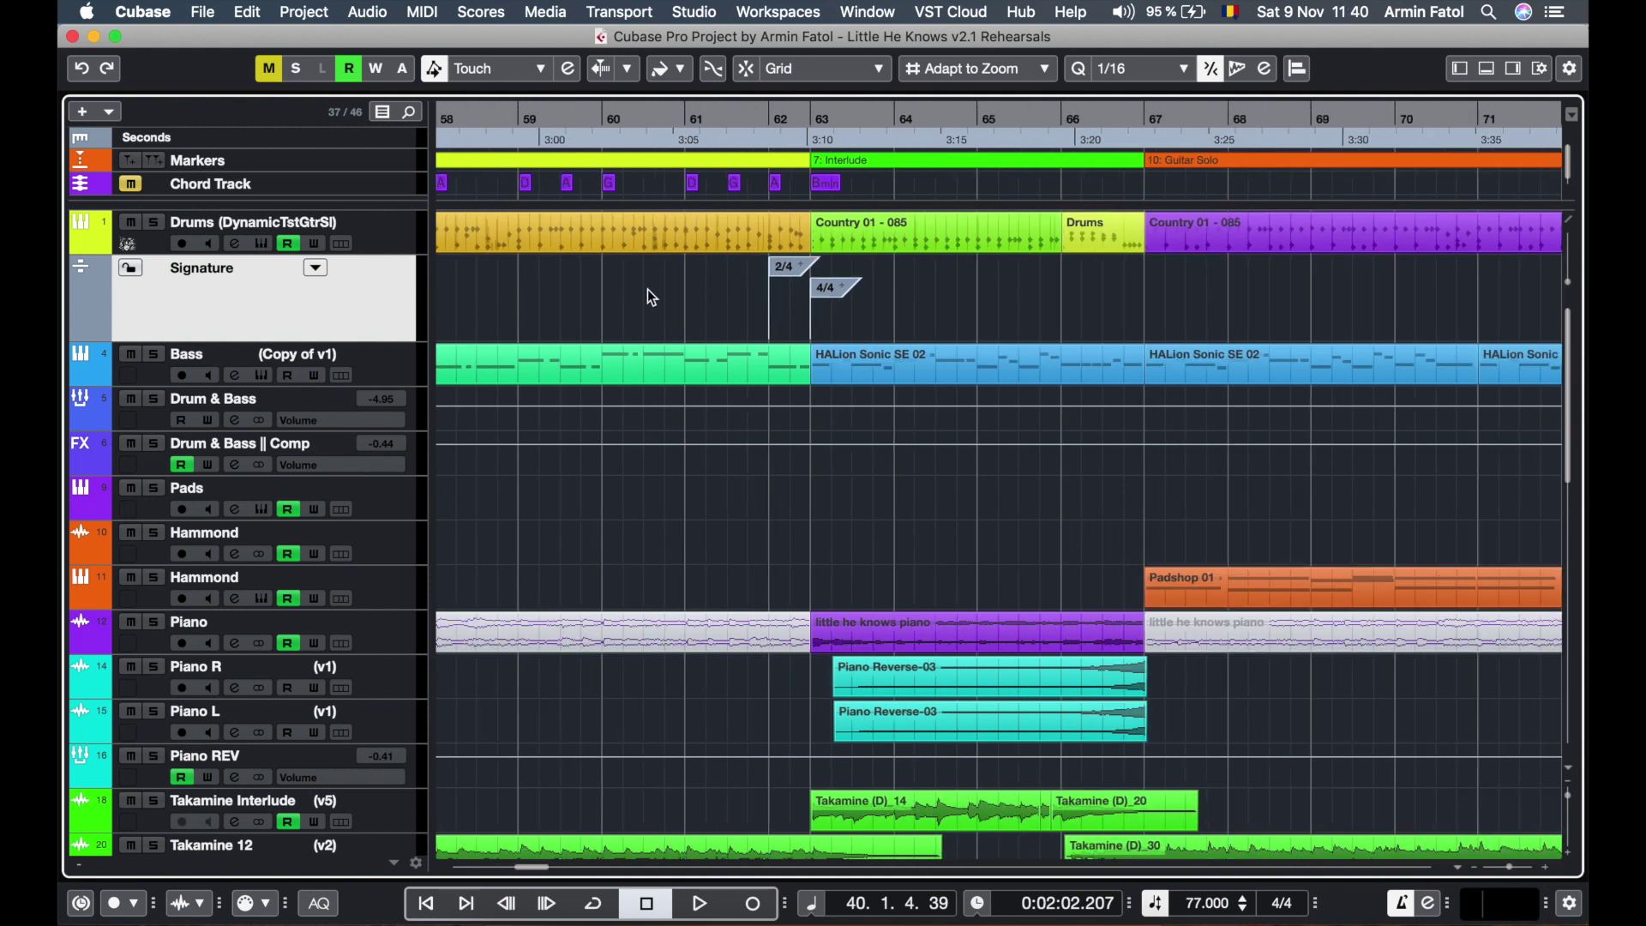
key(space)
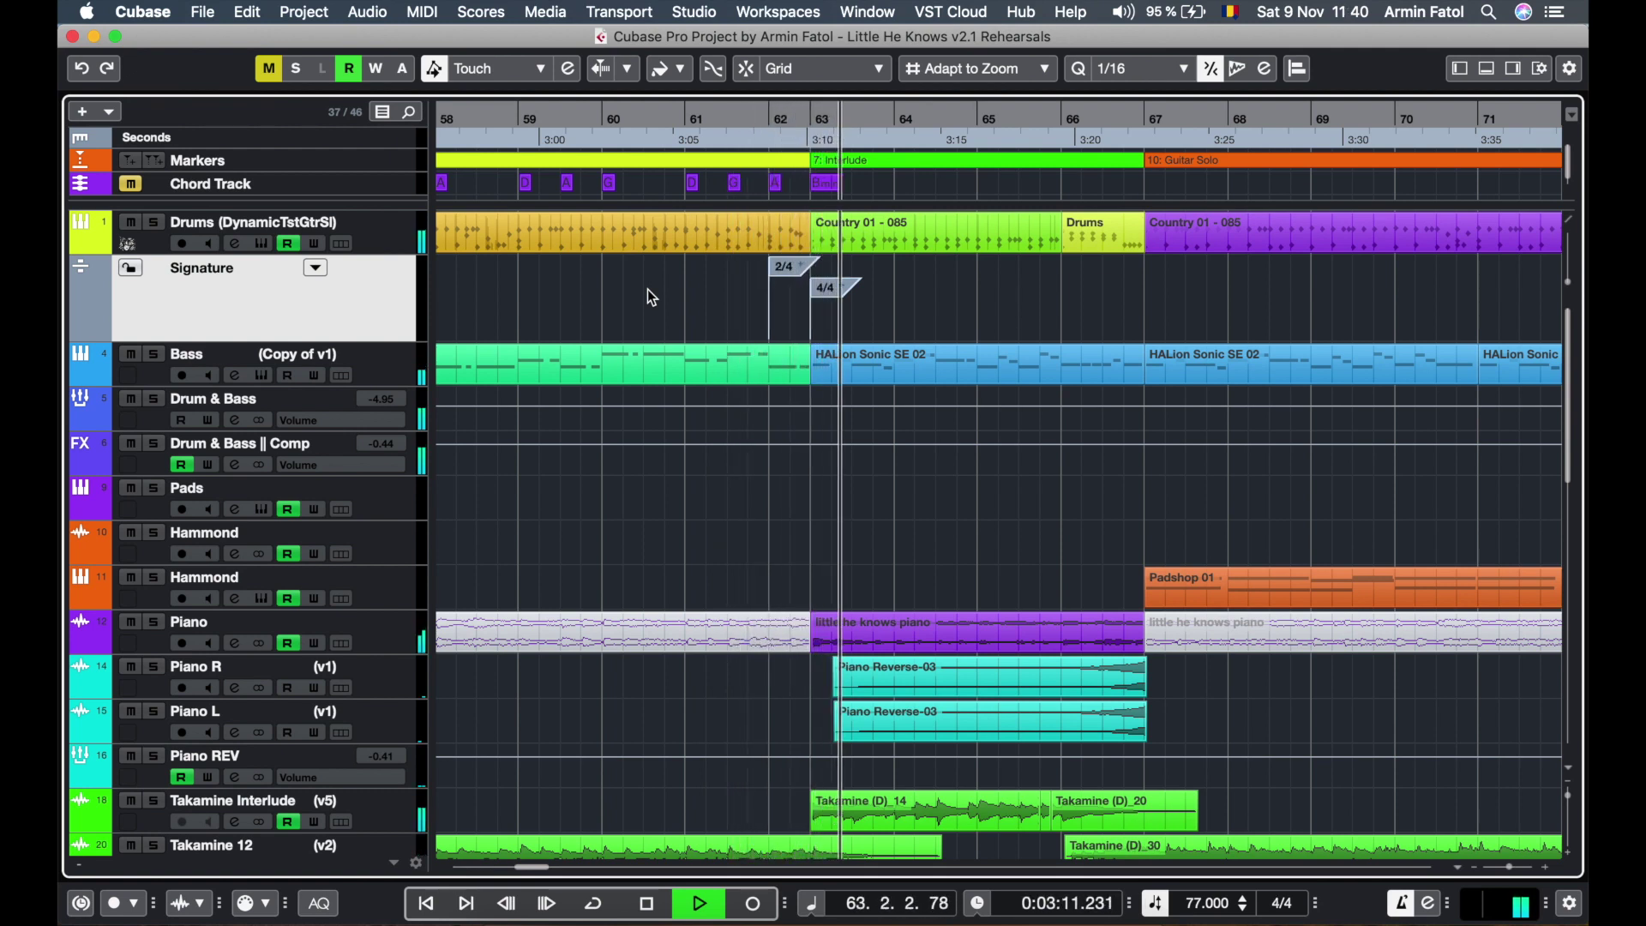
key(space)
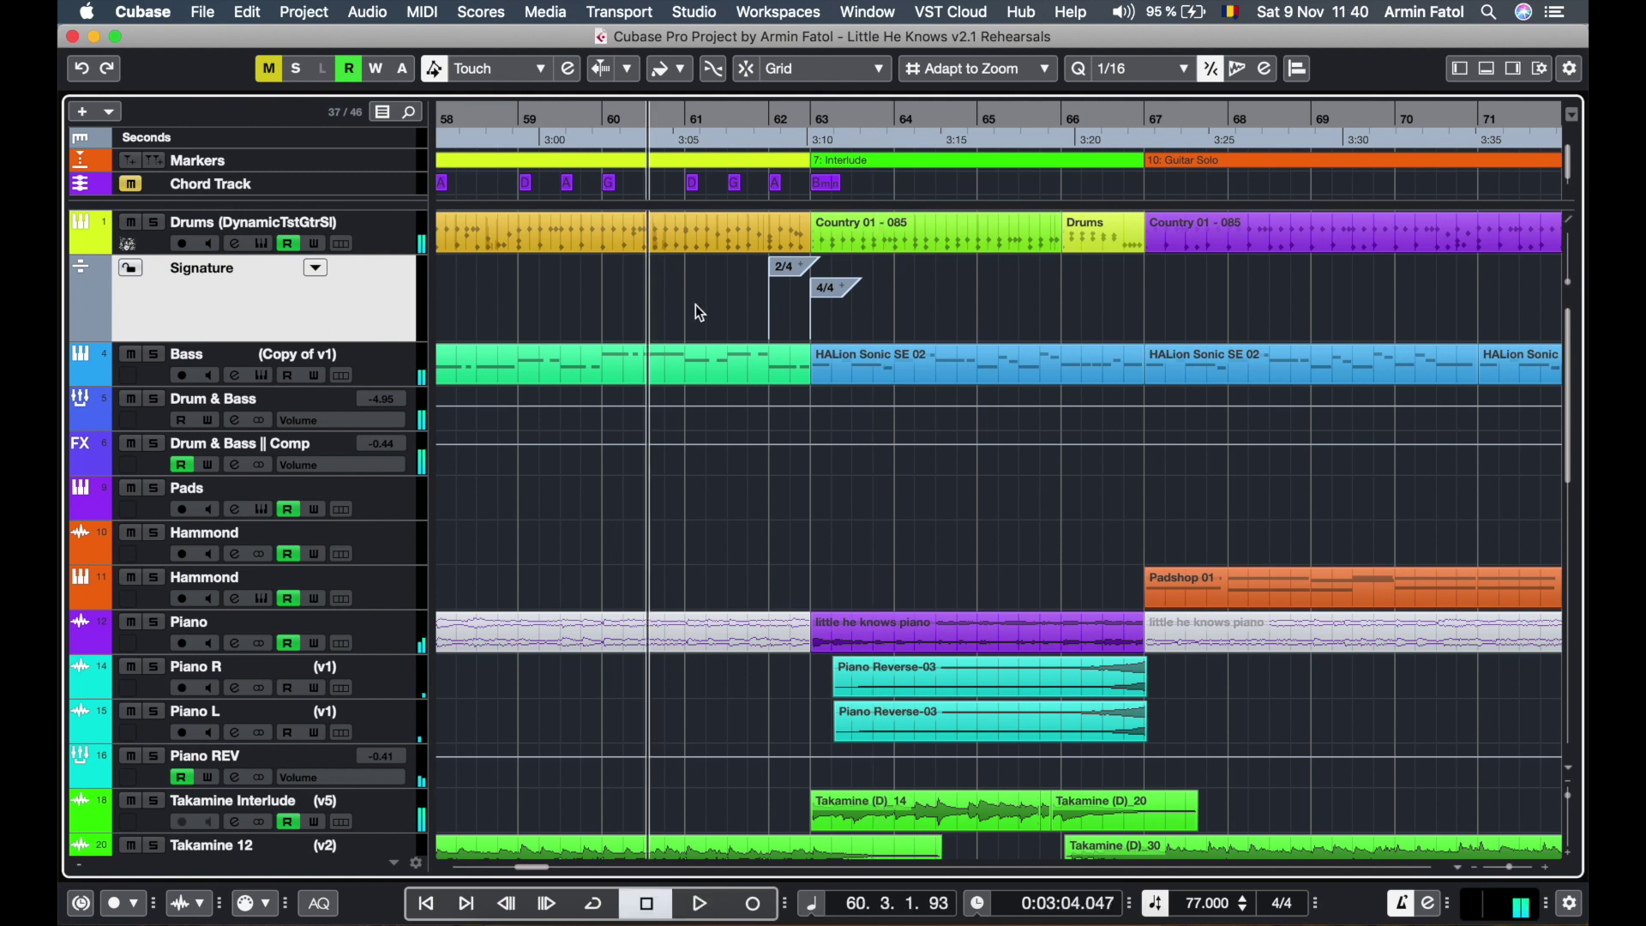
Play the song's ending from the middle of bar 98 to find where the meter changes.
key(g)
key(g)
key(g)
key(g)
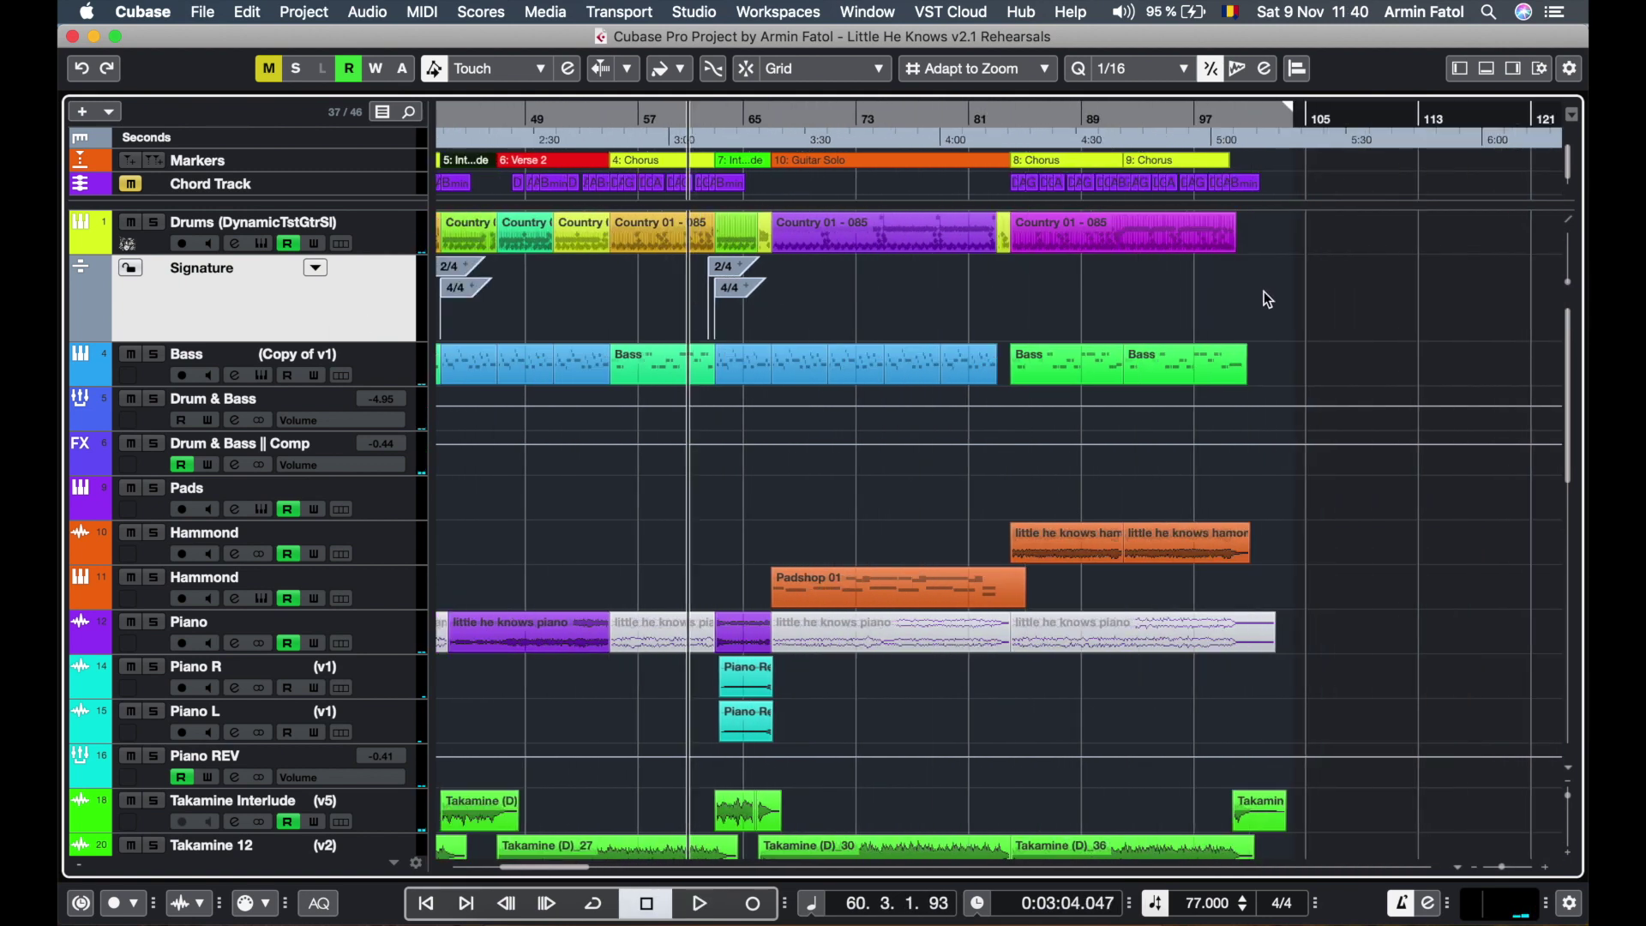
ctrl+scroll(1265, 296, up, 6)
ctrl+scroll(1264, 291, up, 5)
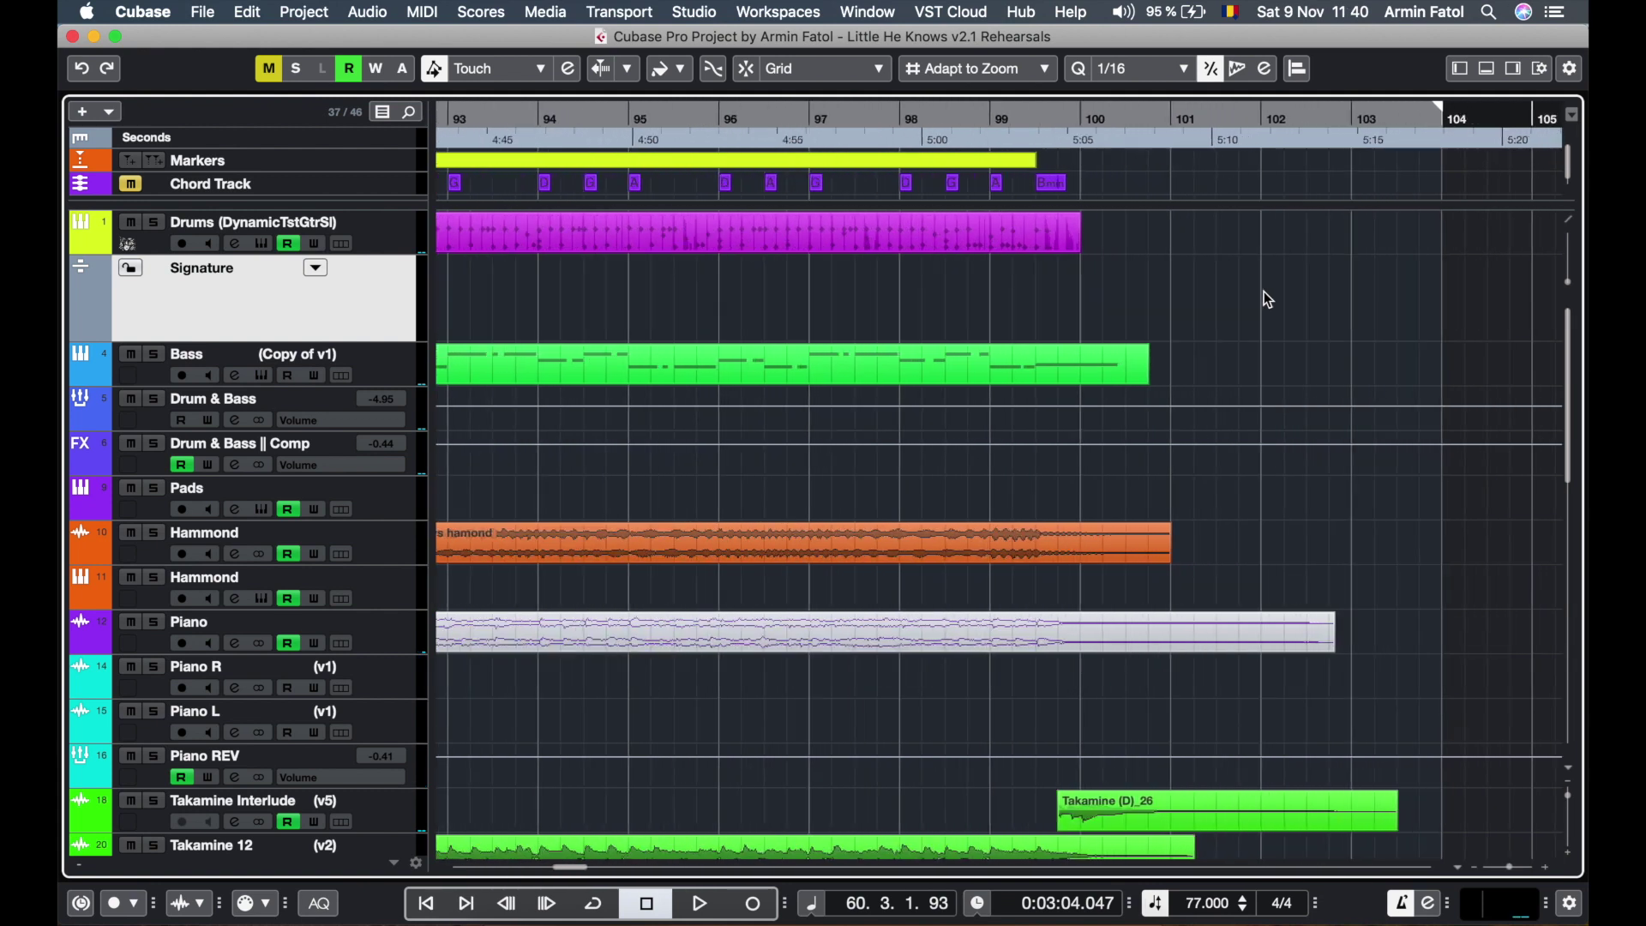
click(549, 271)
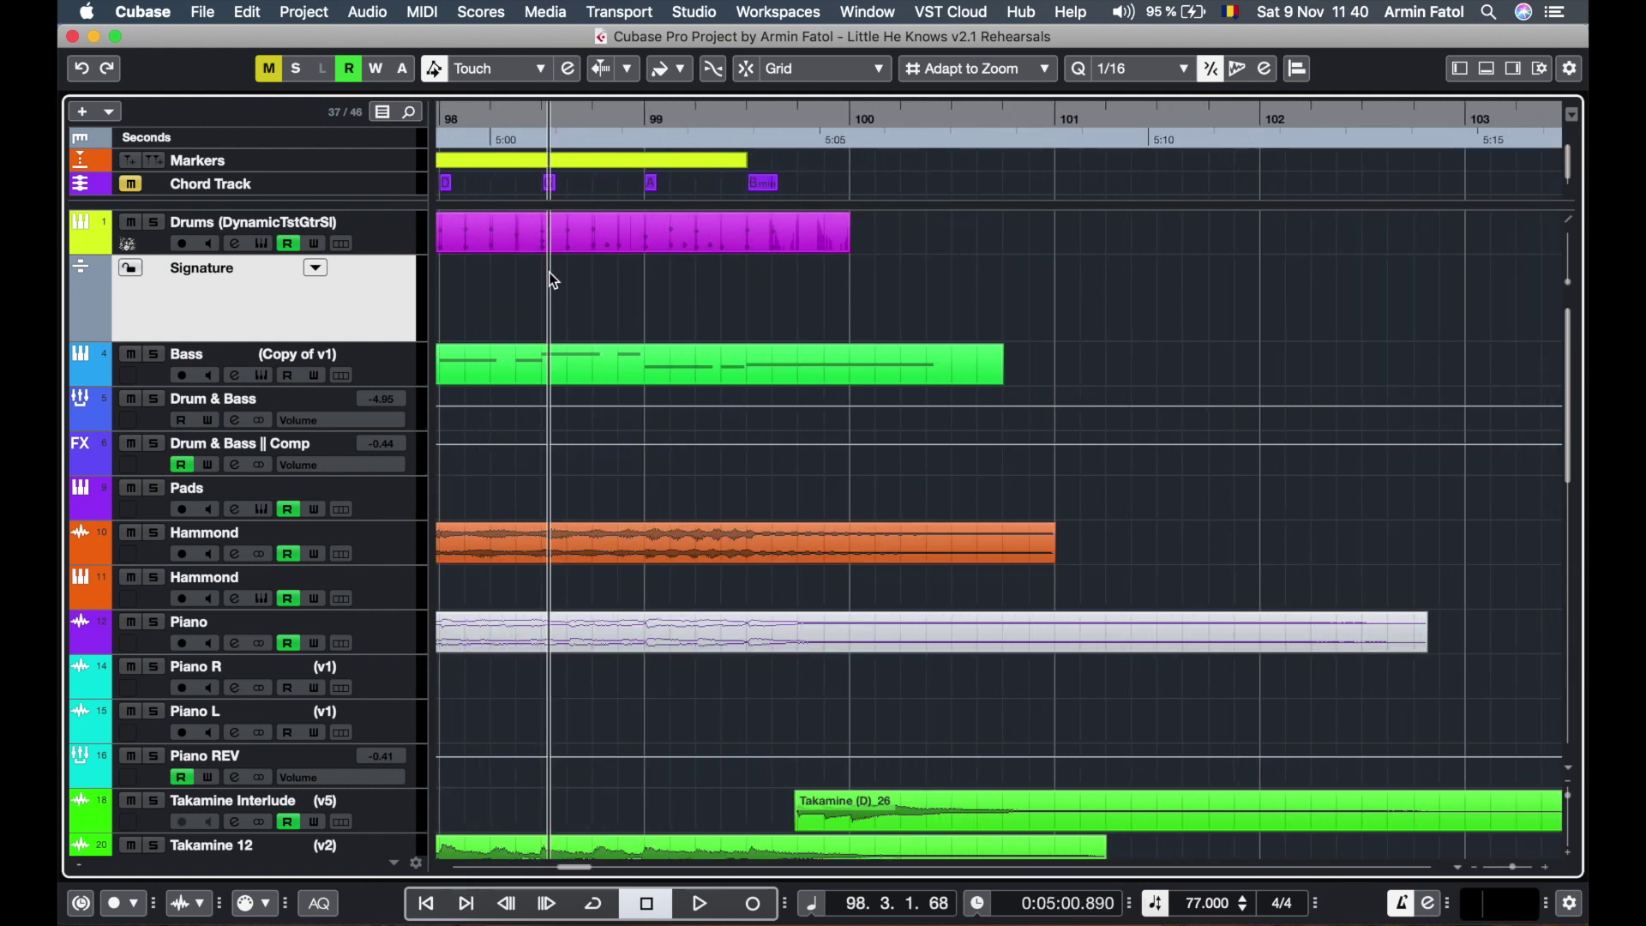
key(space)
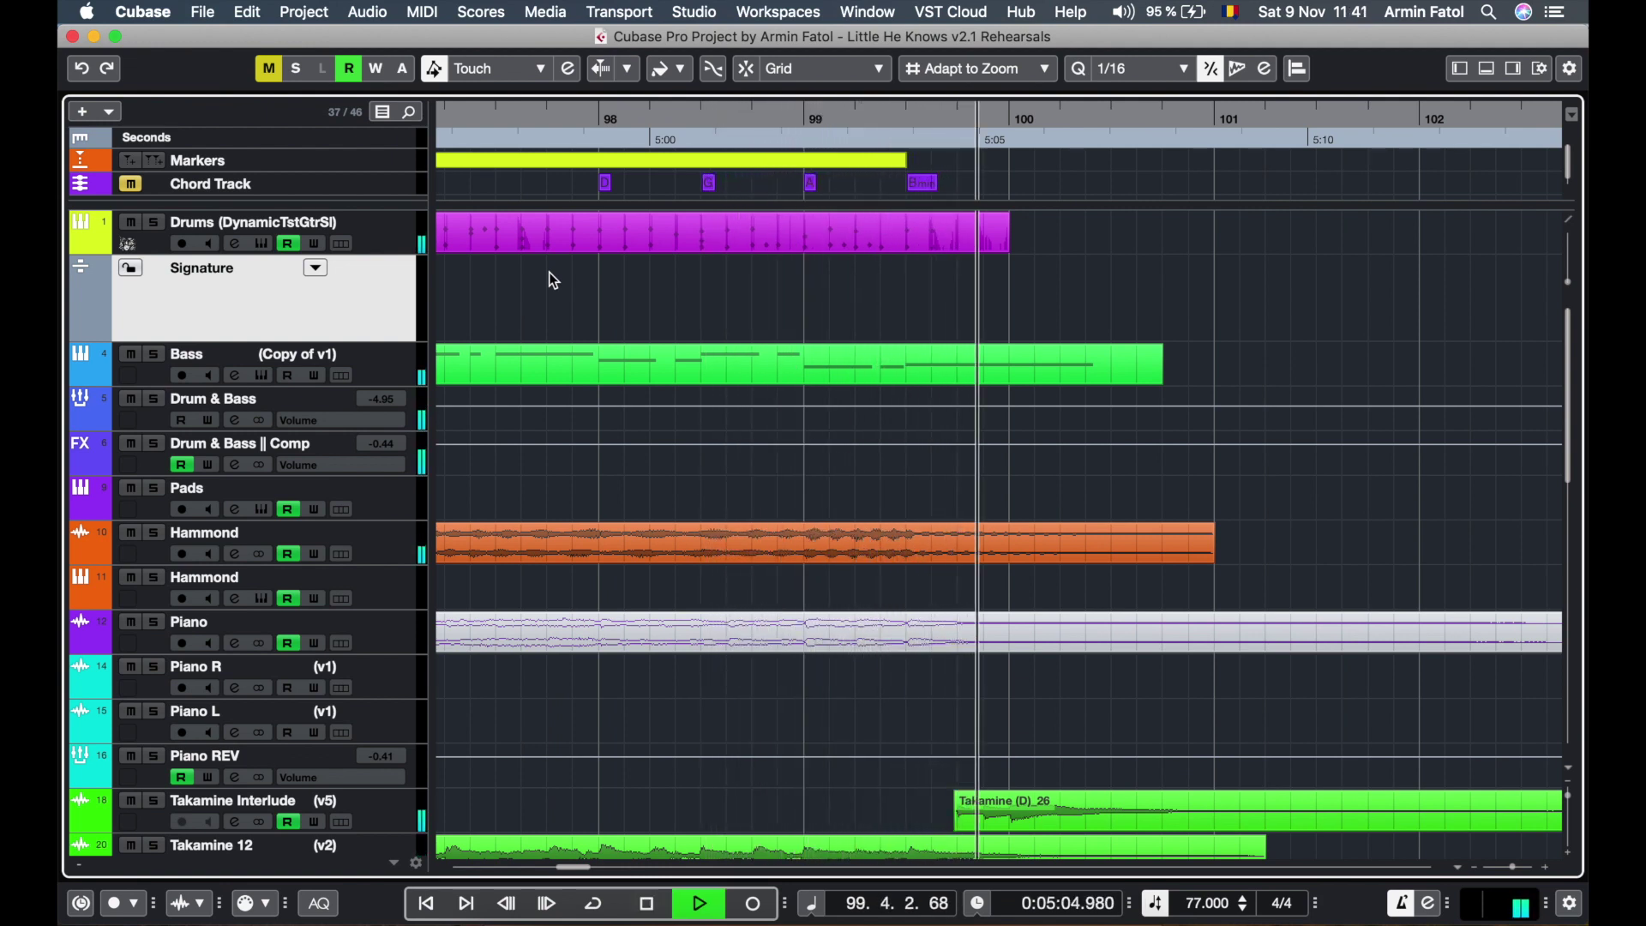
key(space)
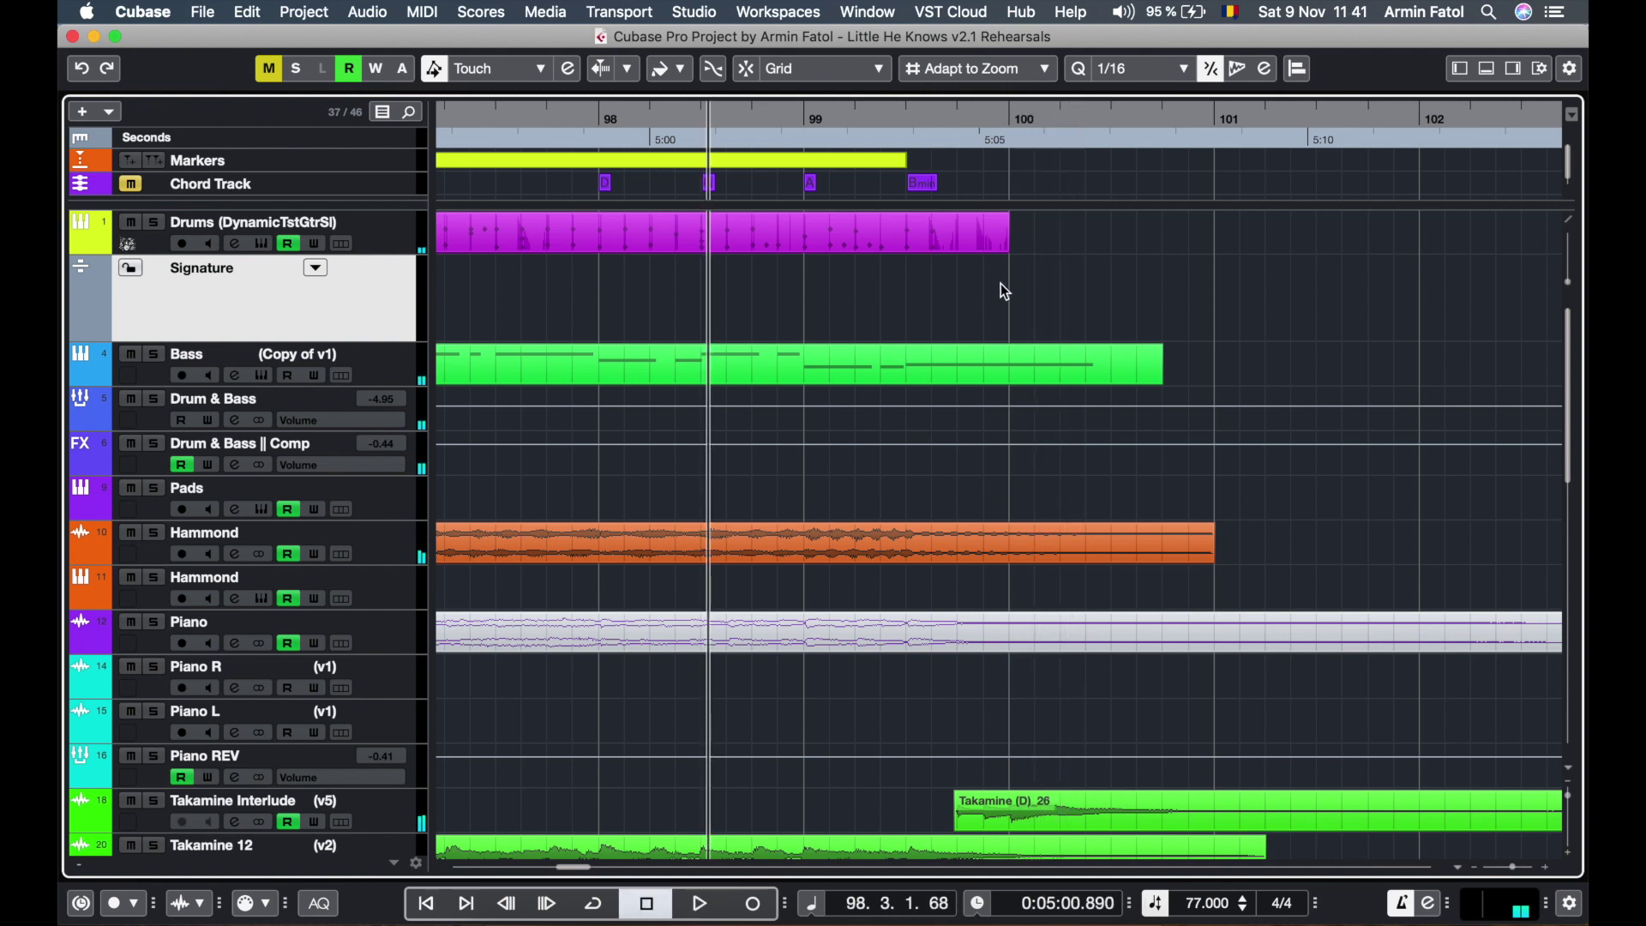
Insert a 2/4 time signature at bar 99 and a 4/4 signature at bar 100, at the end of the last Chorus.
right_click(869, 291)
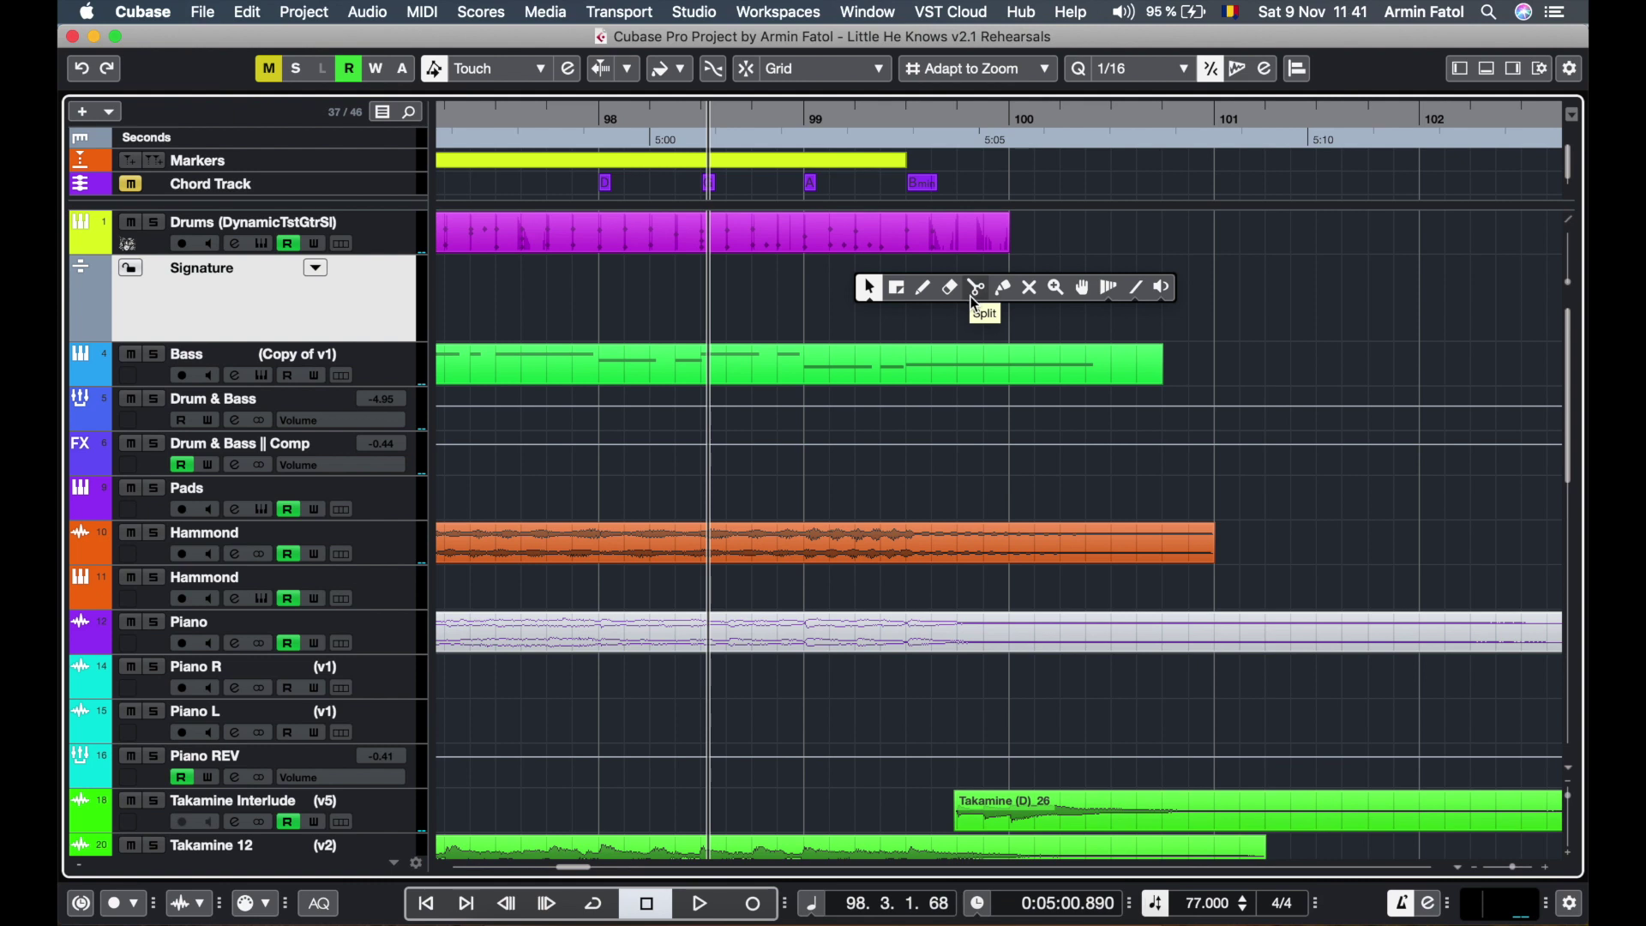
click(922, 288)
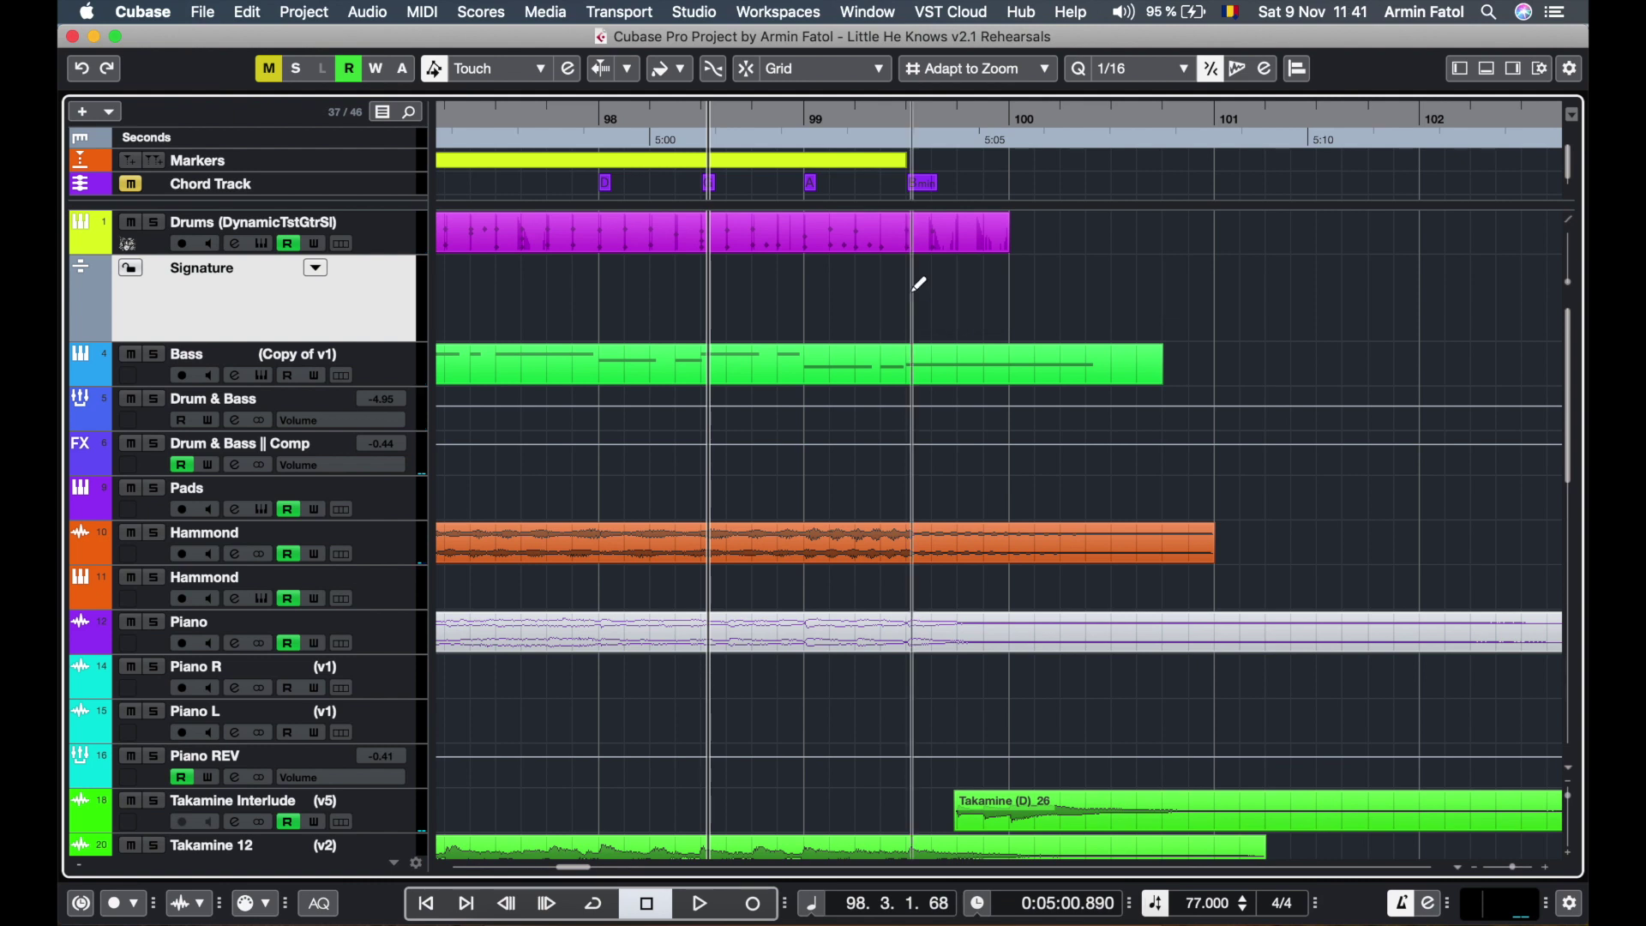
scroll(913, 257, left, 2)
click(907, 265)
text(2/4)
key(Return)
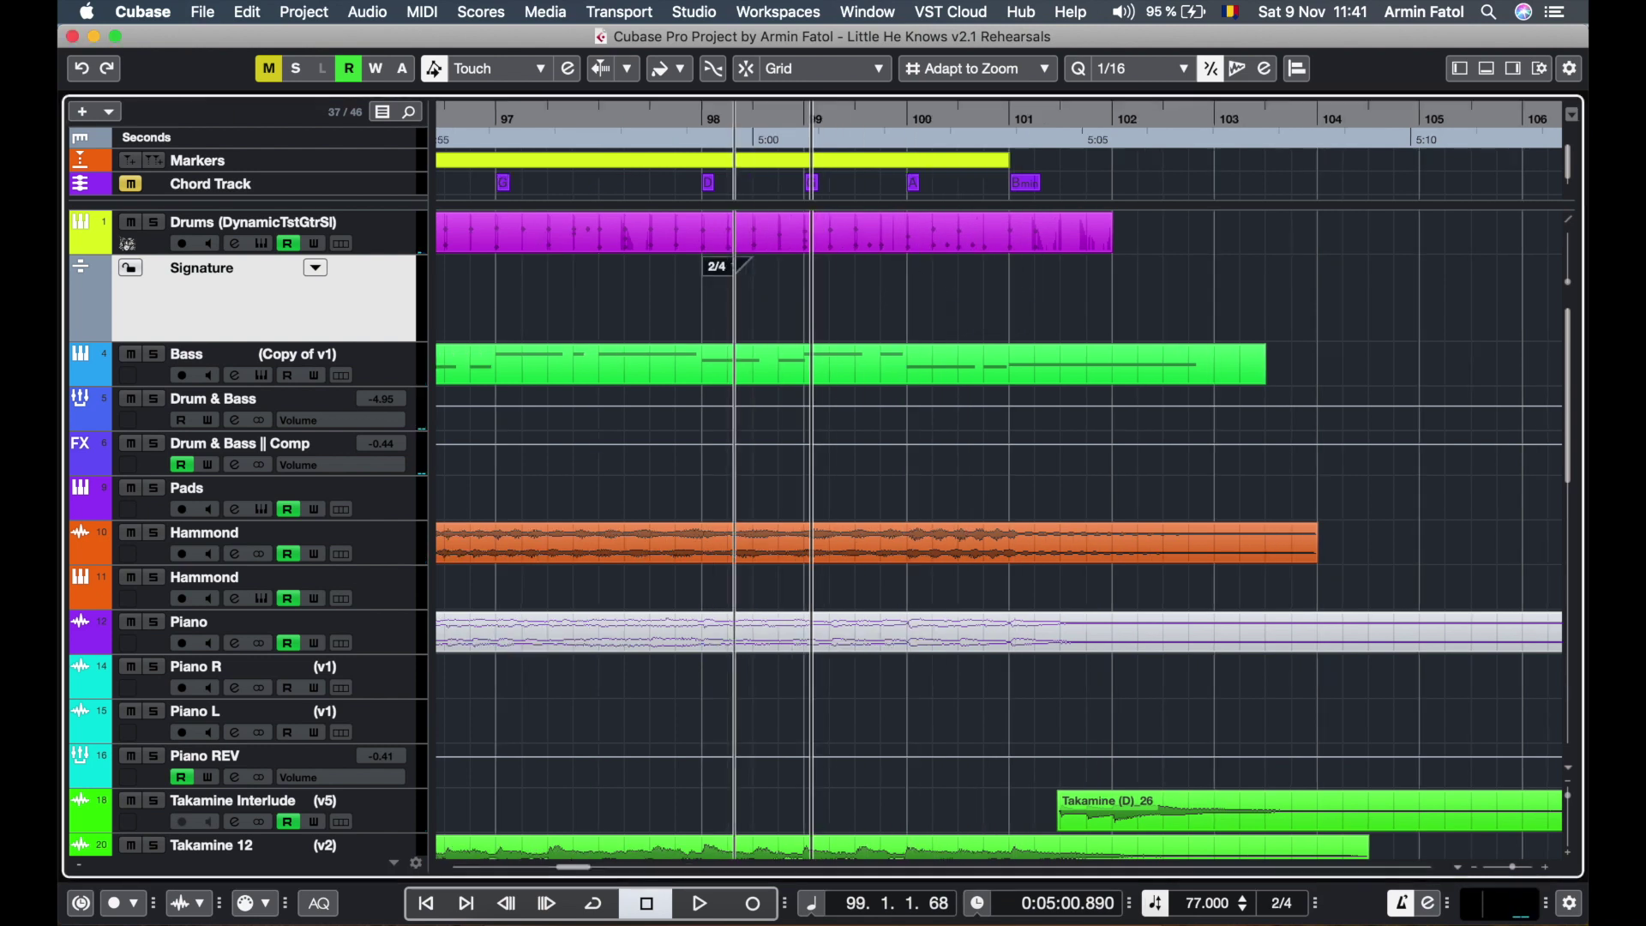
drag(746, 270, 924, 269)
drag(1132, 277, 950, 279)
click(1058, 273)
key(Return)
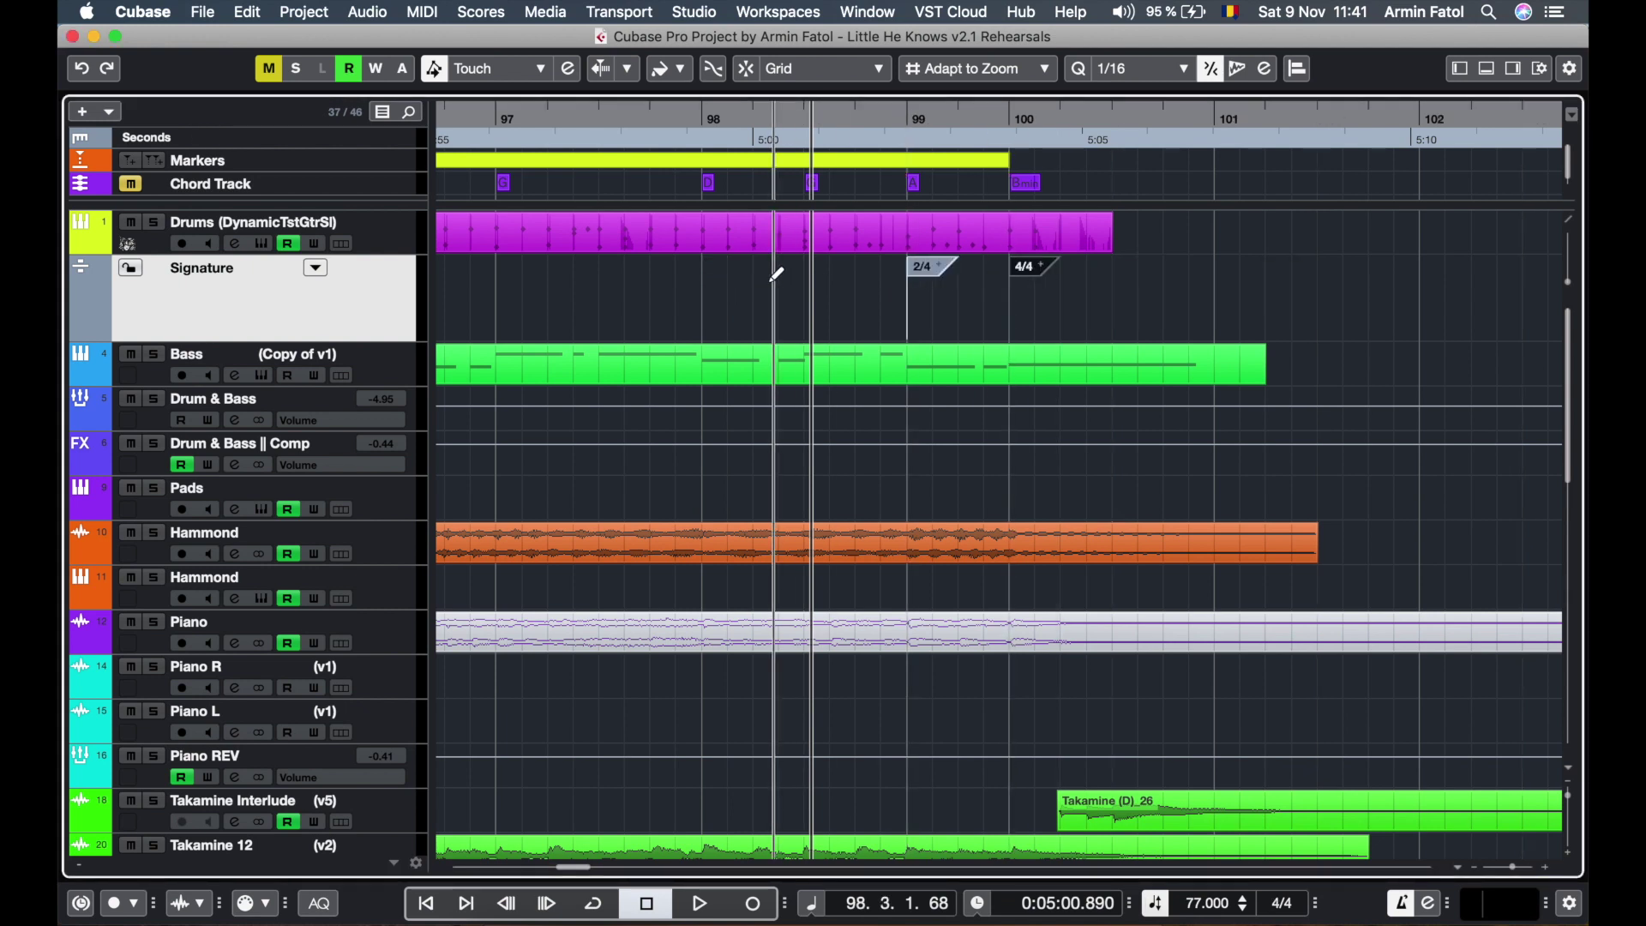
Play the ending from bar 98 across the signature changes at bars 99 and 100 to check the metronome.
key(space)
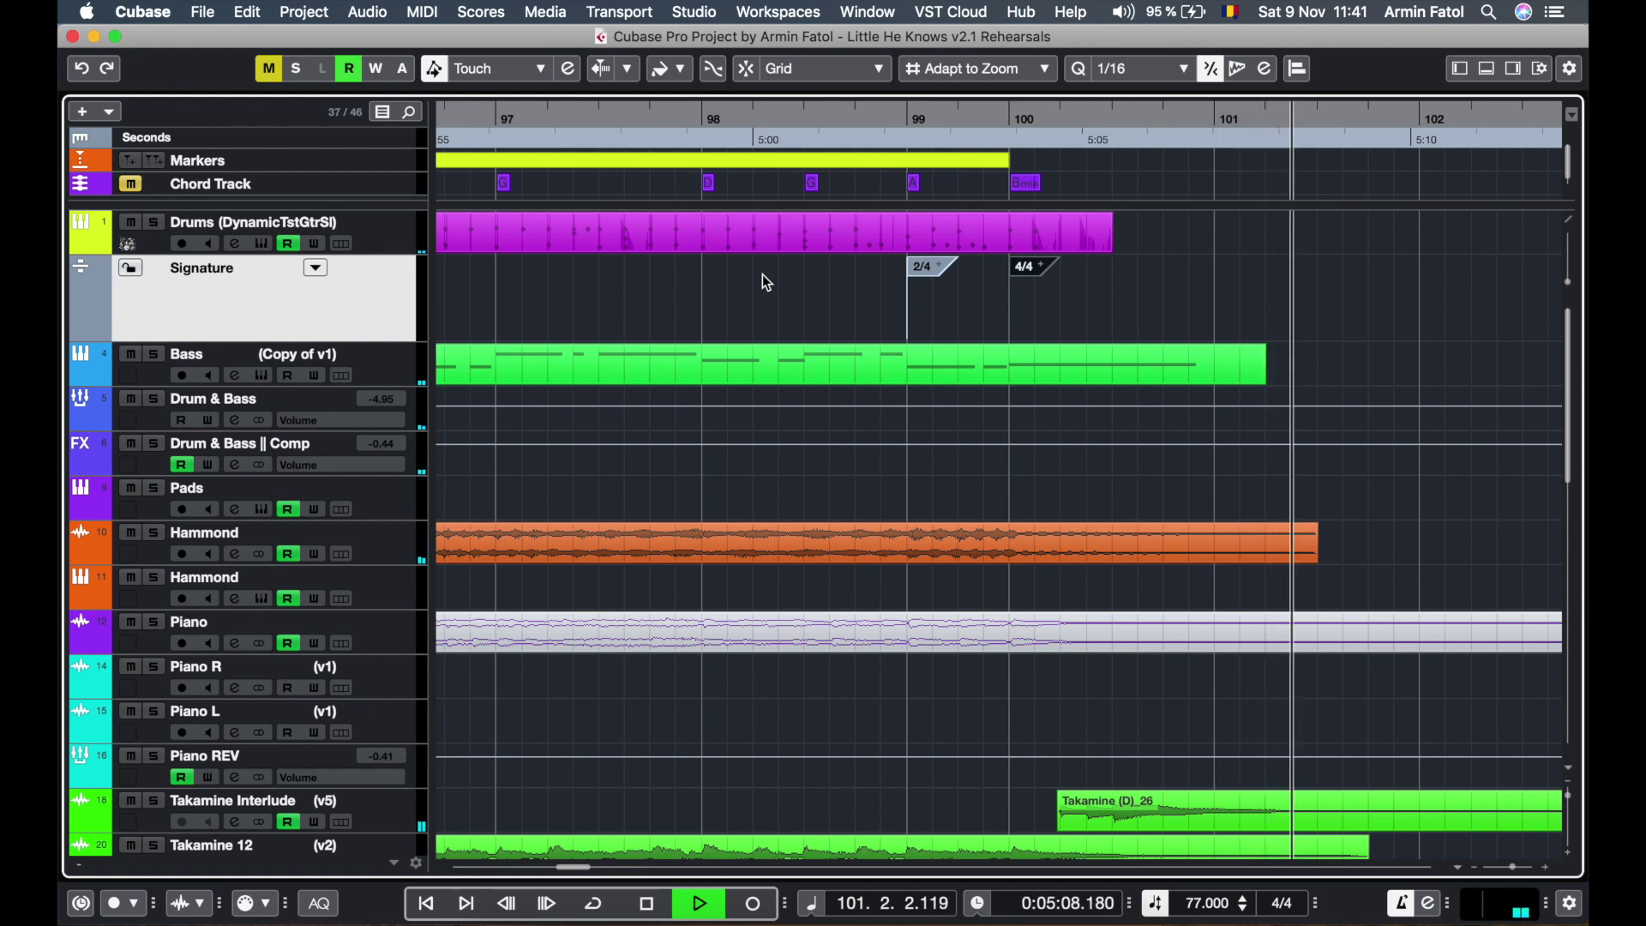
key(space)
key(shift+f)
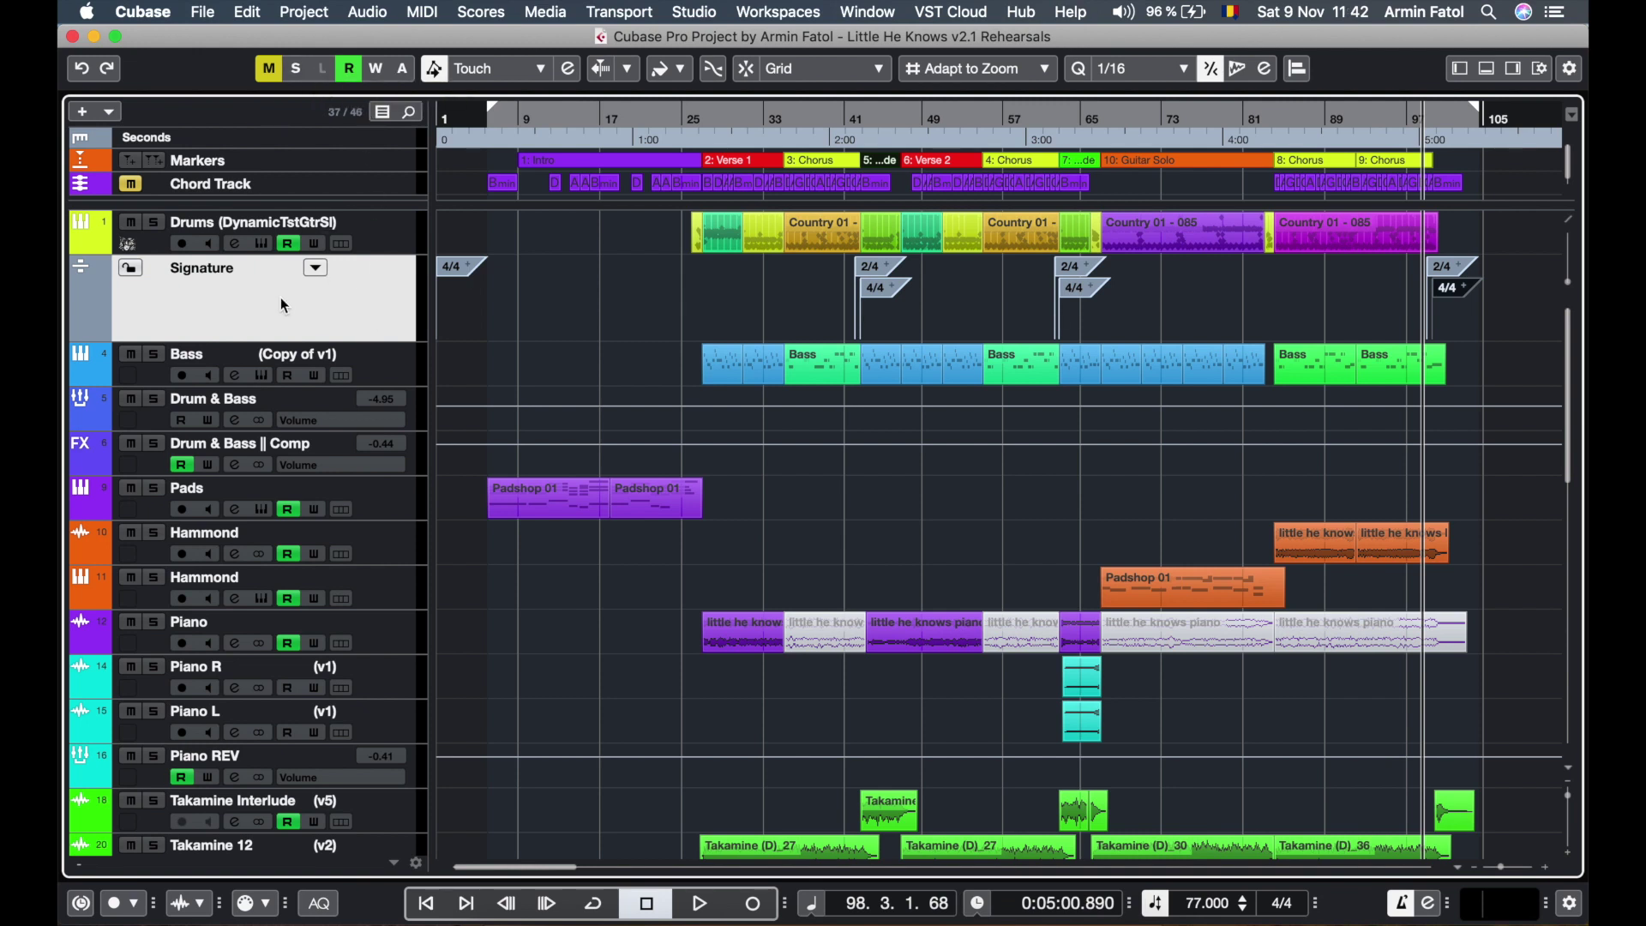
Render an audio click between the locators from the Signature track and enlarge the resulting click track's height.
click(315, 268)
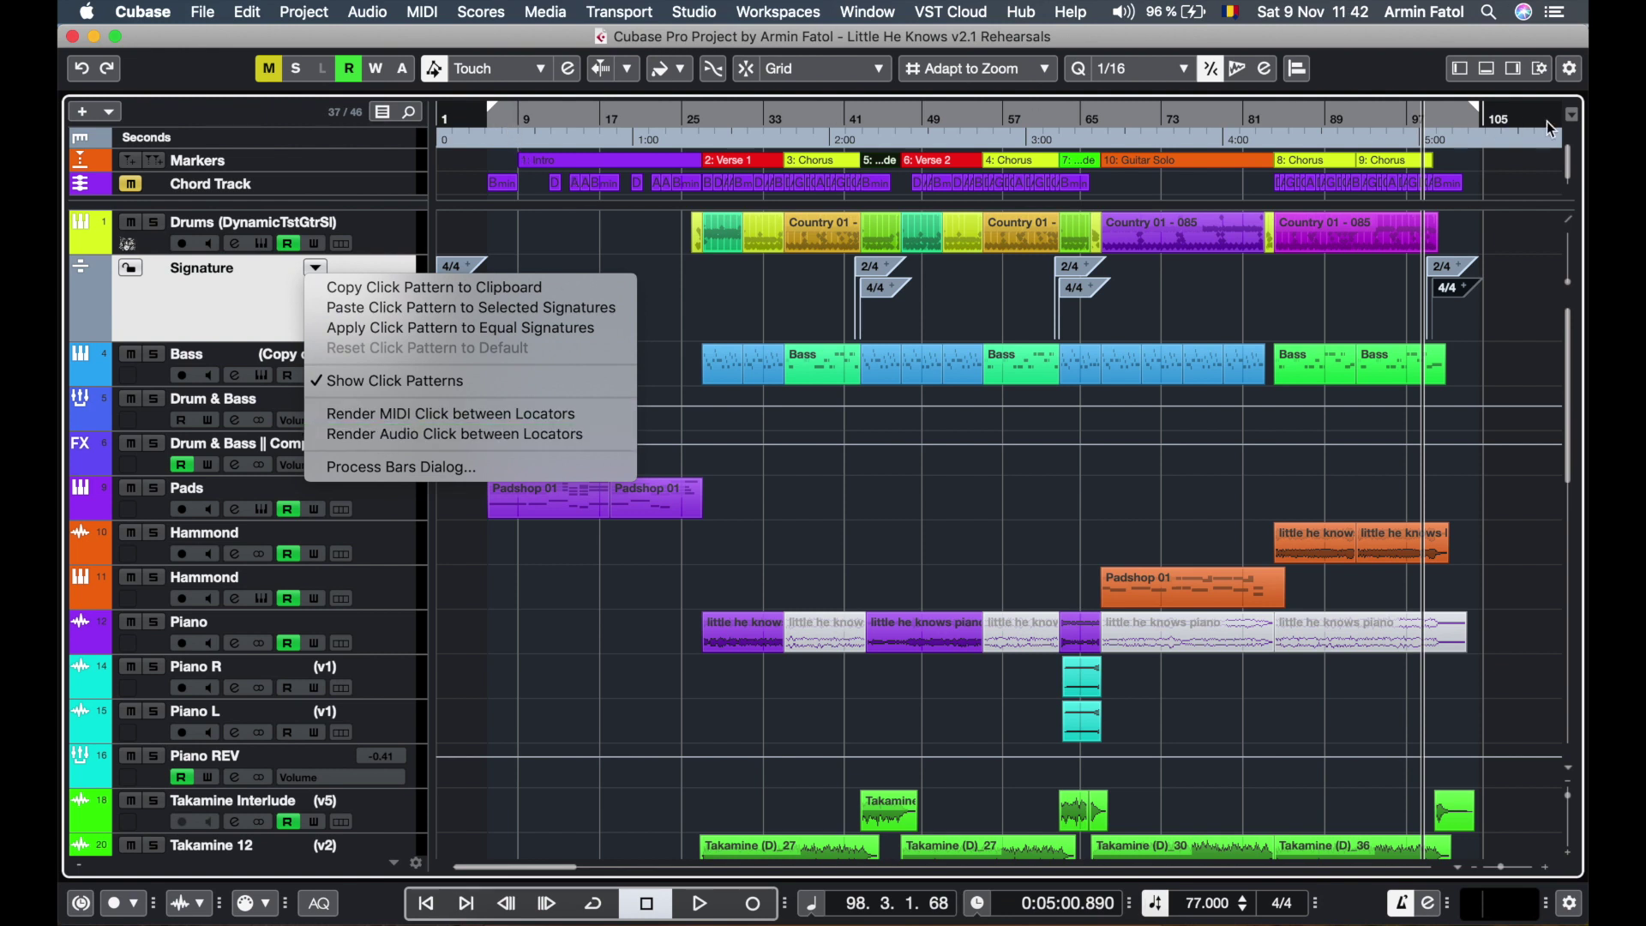
click(424, 436)
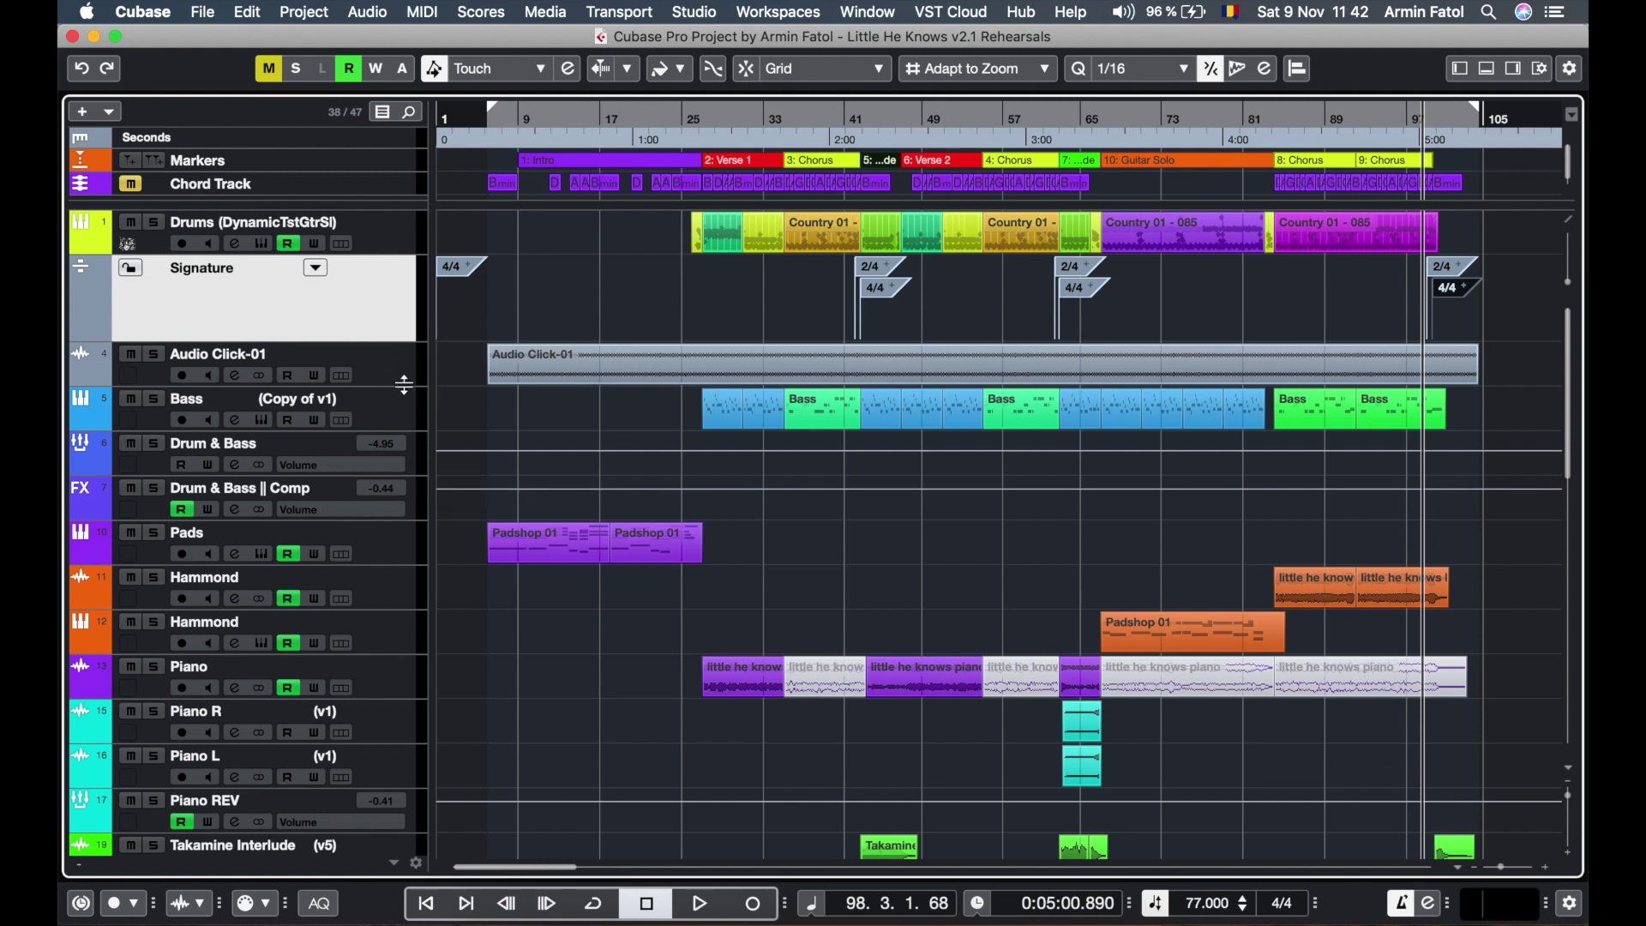
click(403, 384)
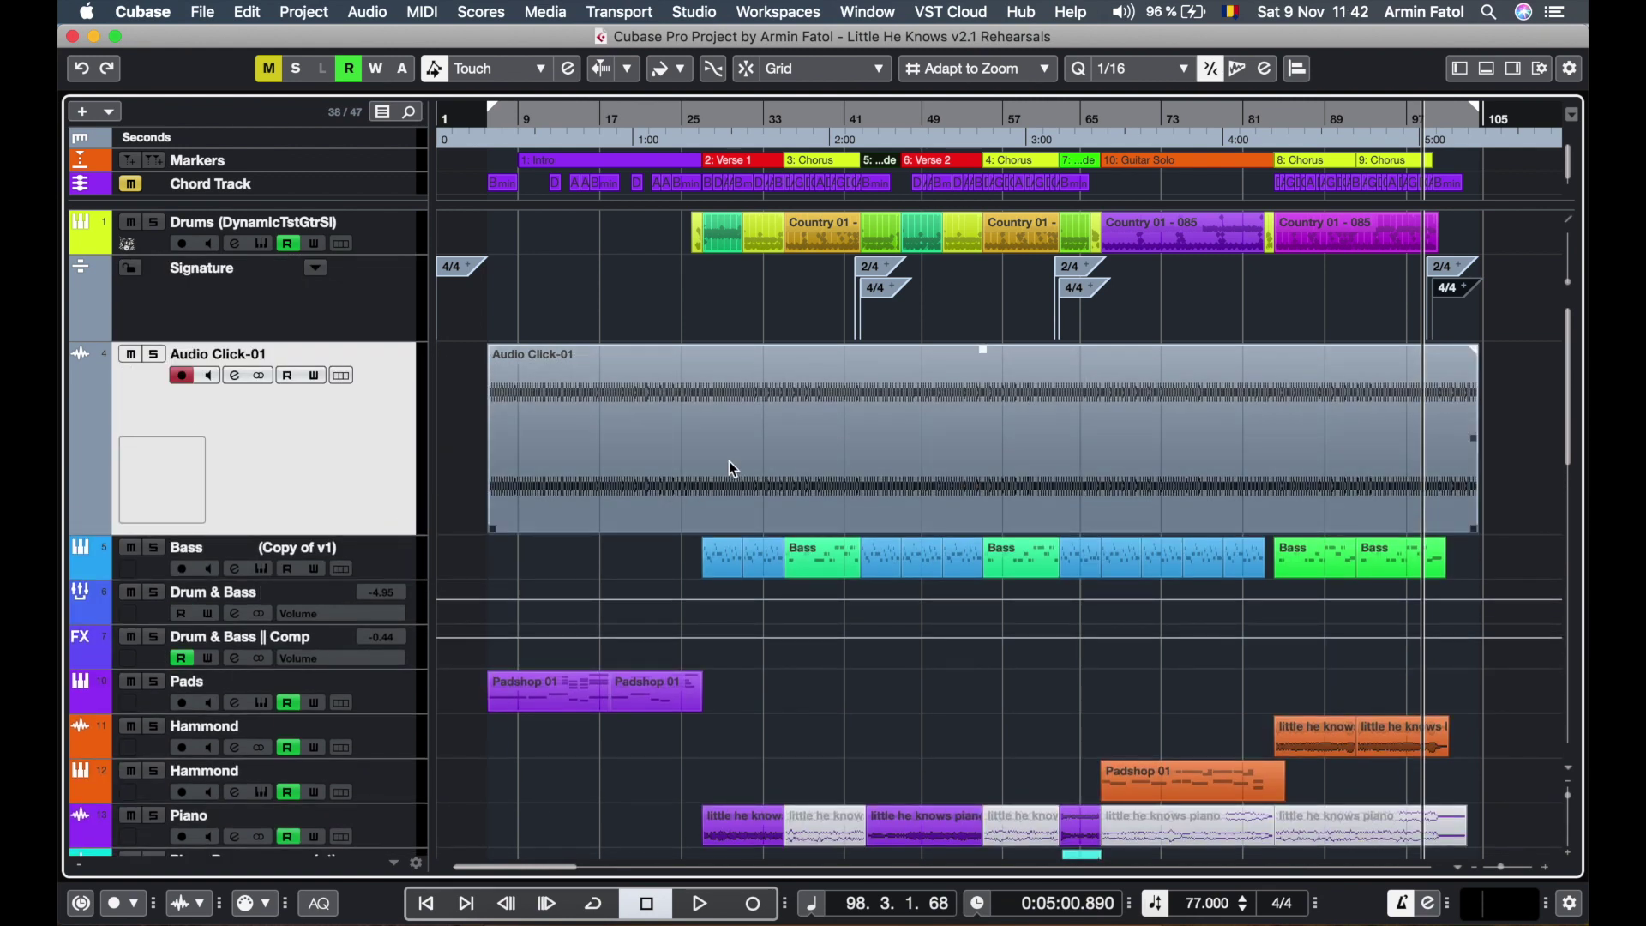
Solo the rendered click track and play from about bar 40 across the 2/4 and 4/4 changes at bars 42 and 43.
click(154, 357)
click(662, 315)
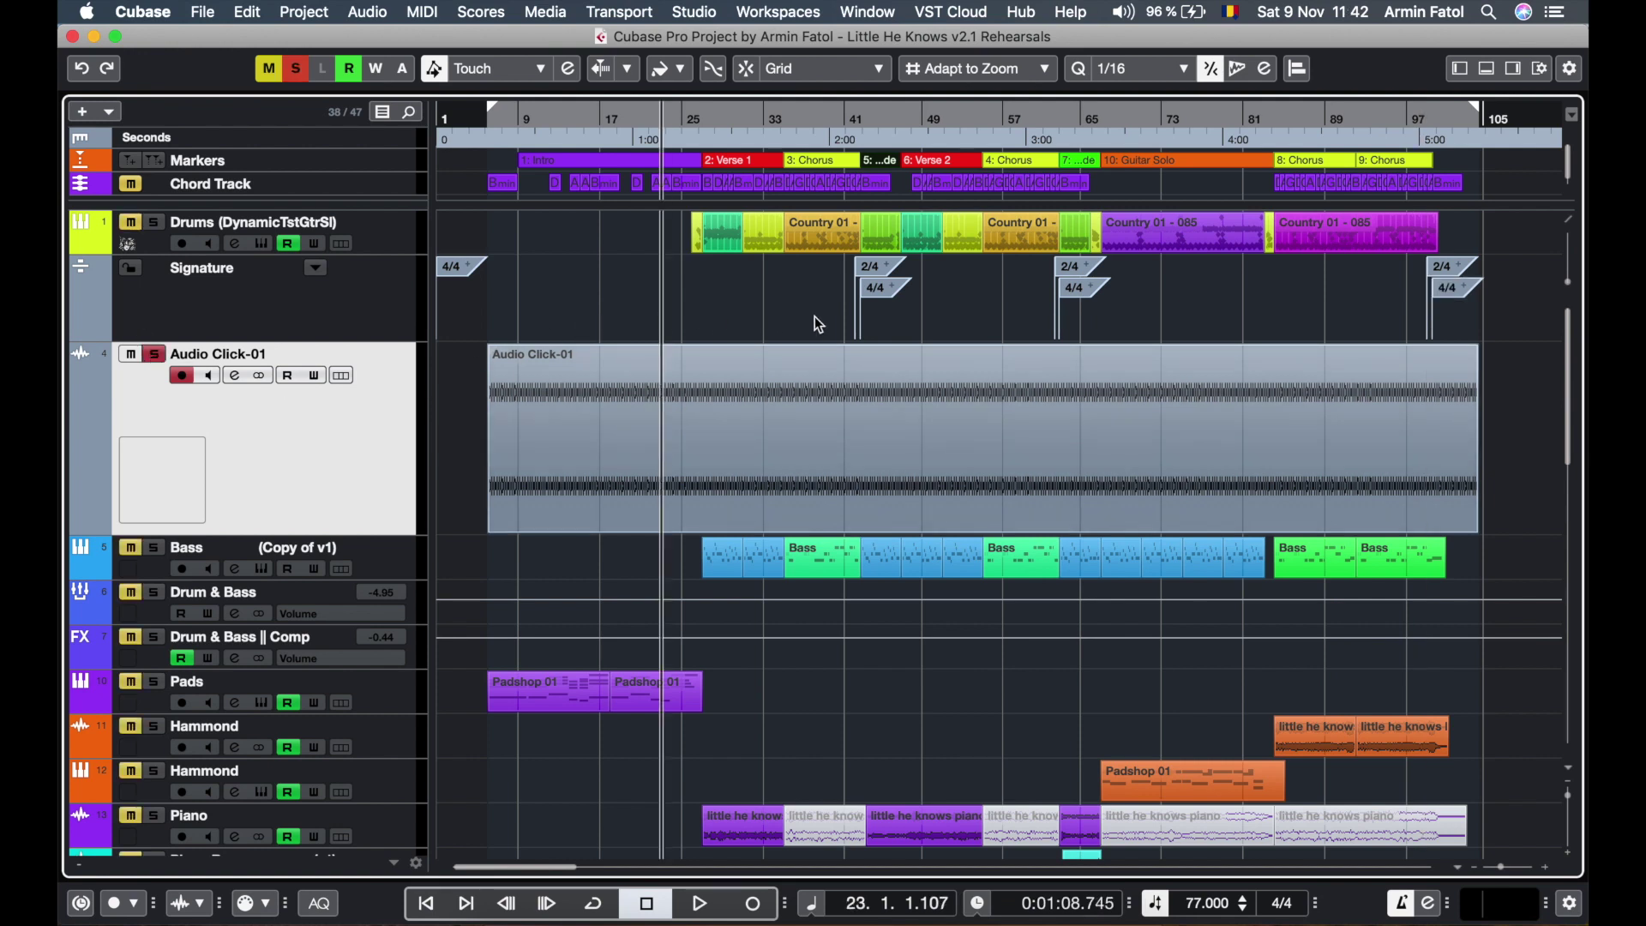
click(851, 325)
key(h)
key(h)
key(h)
key(h)
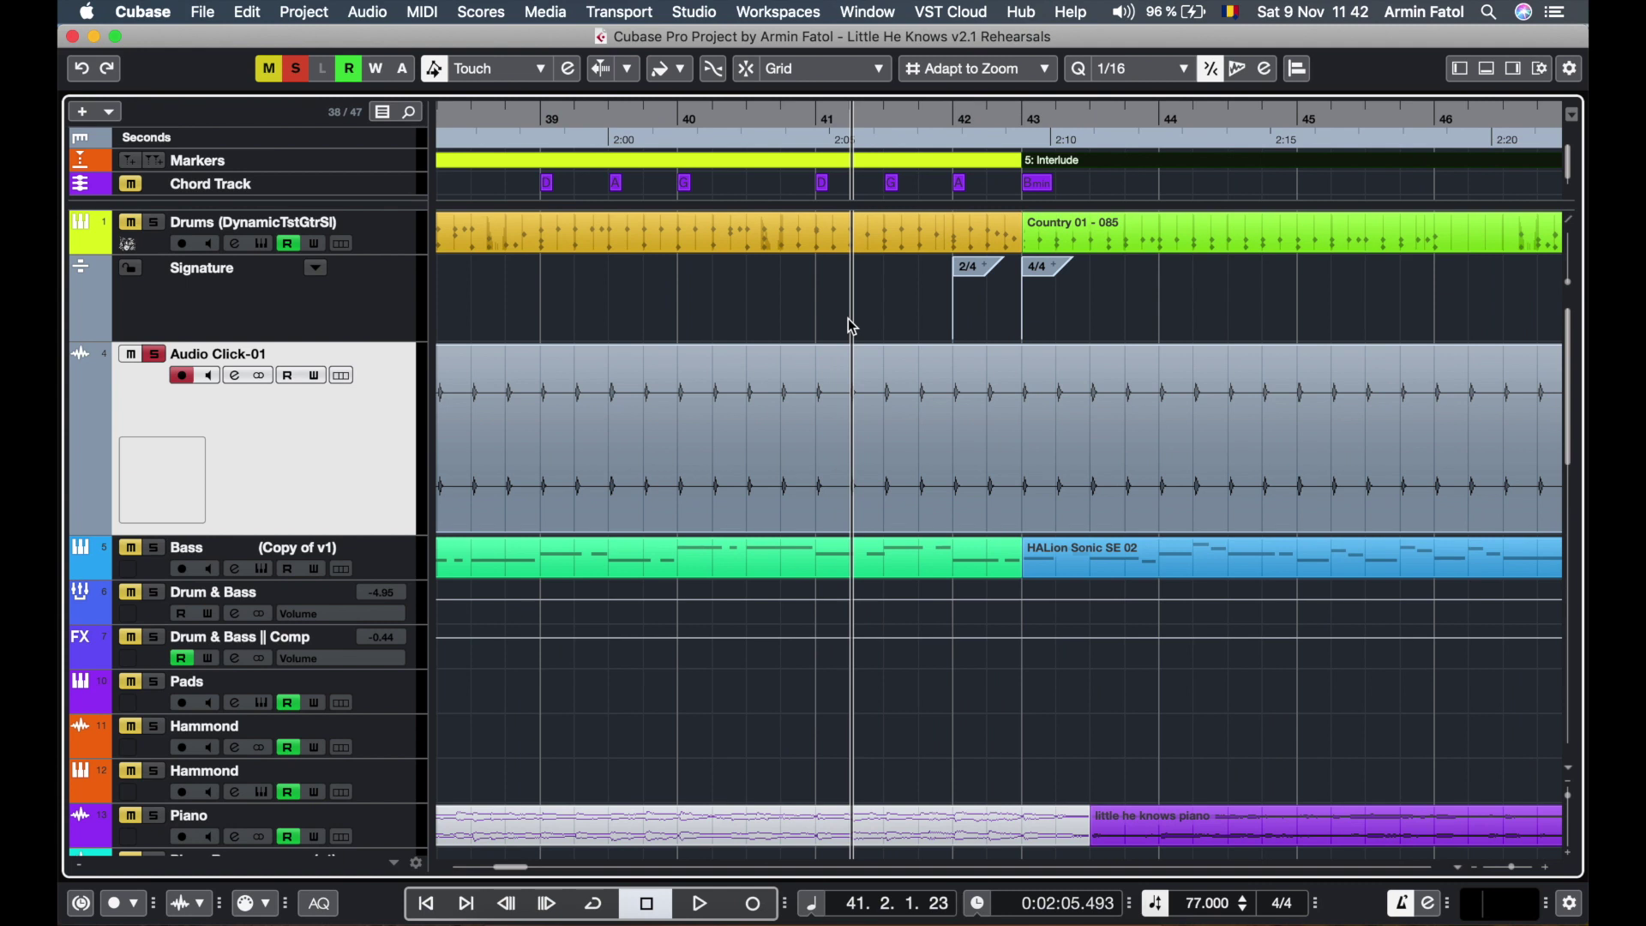
click(776, 319)
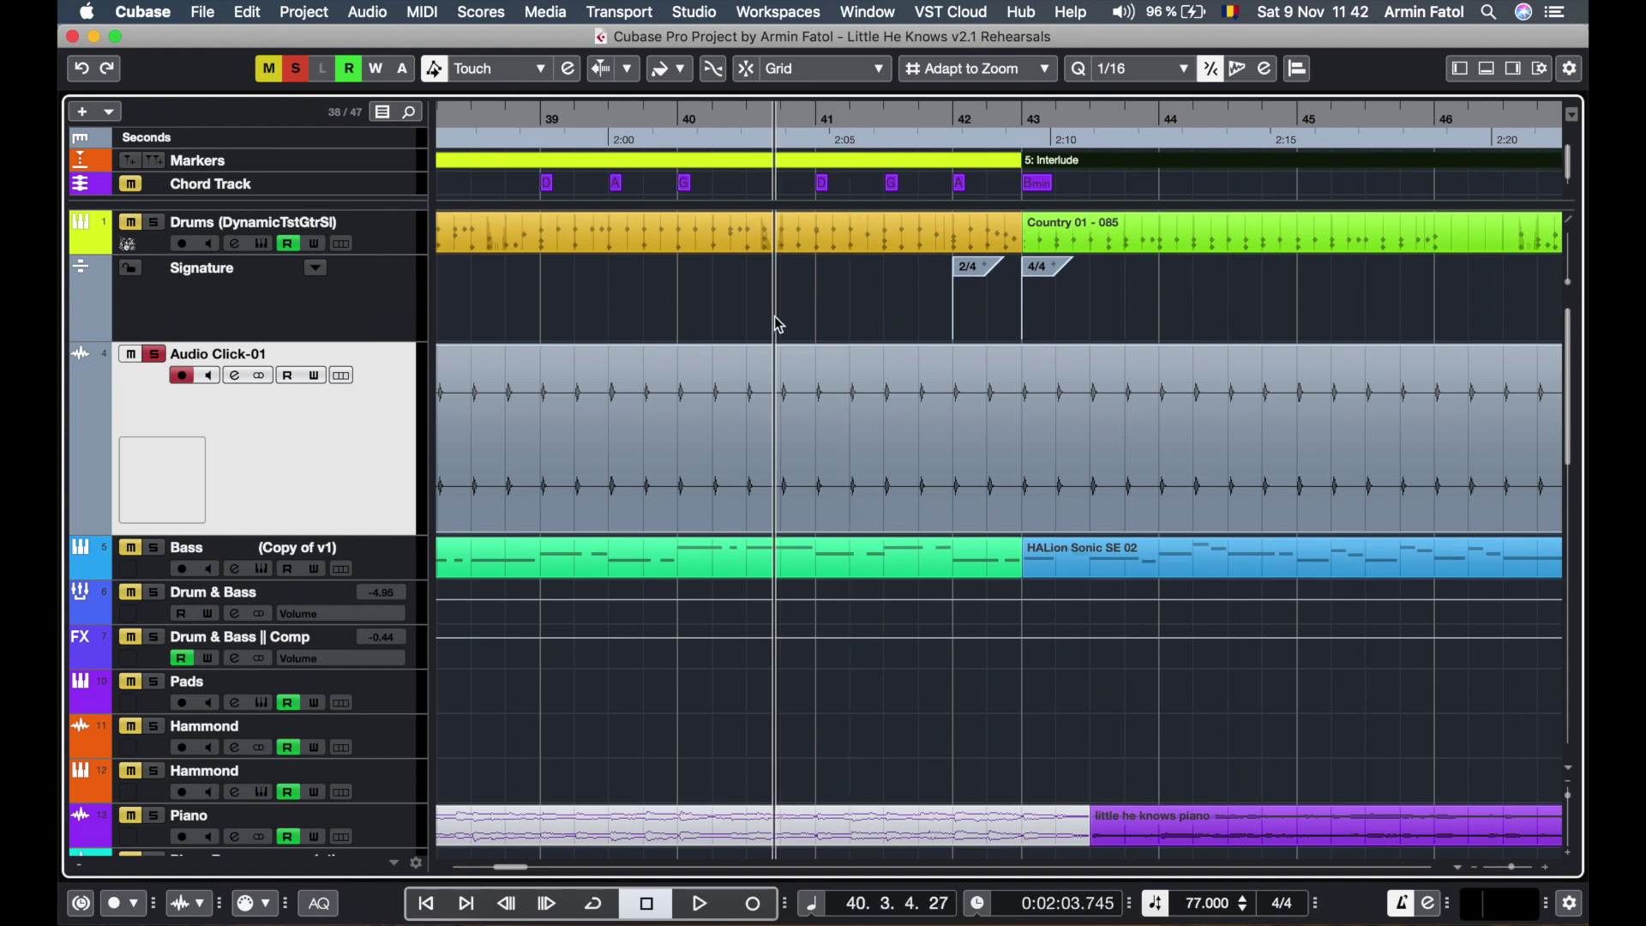
key(space)
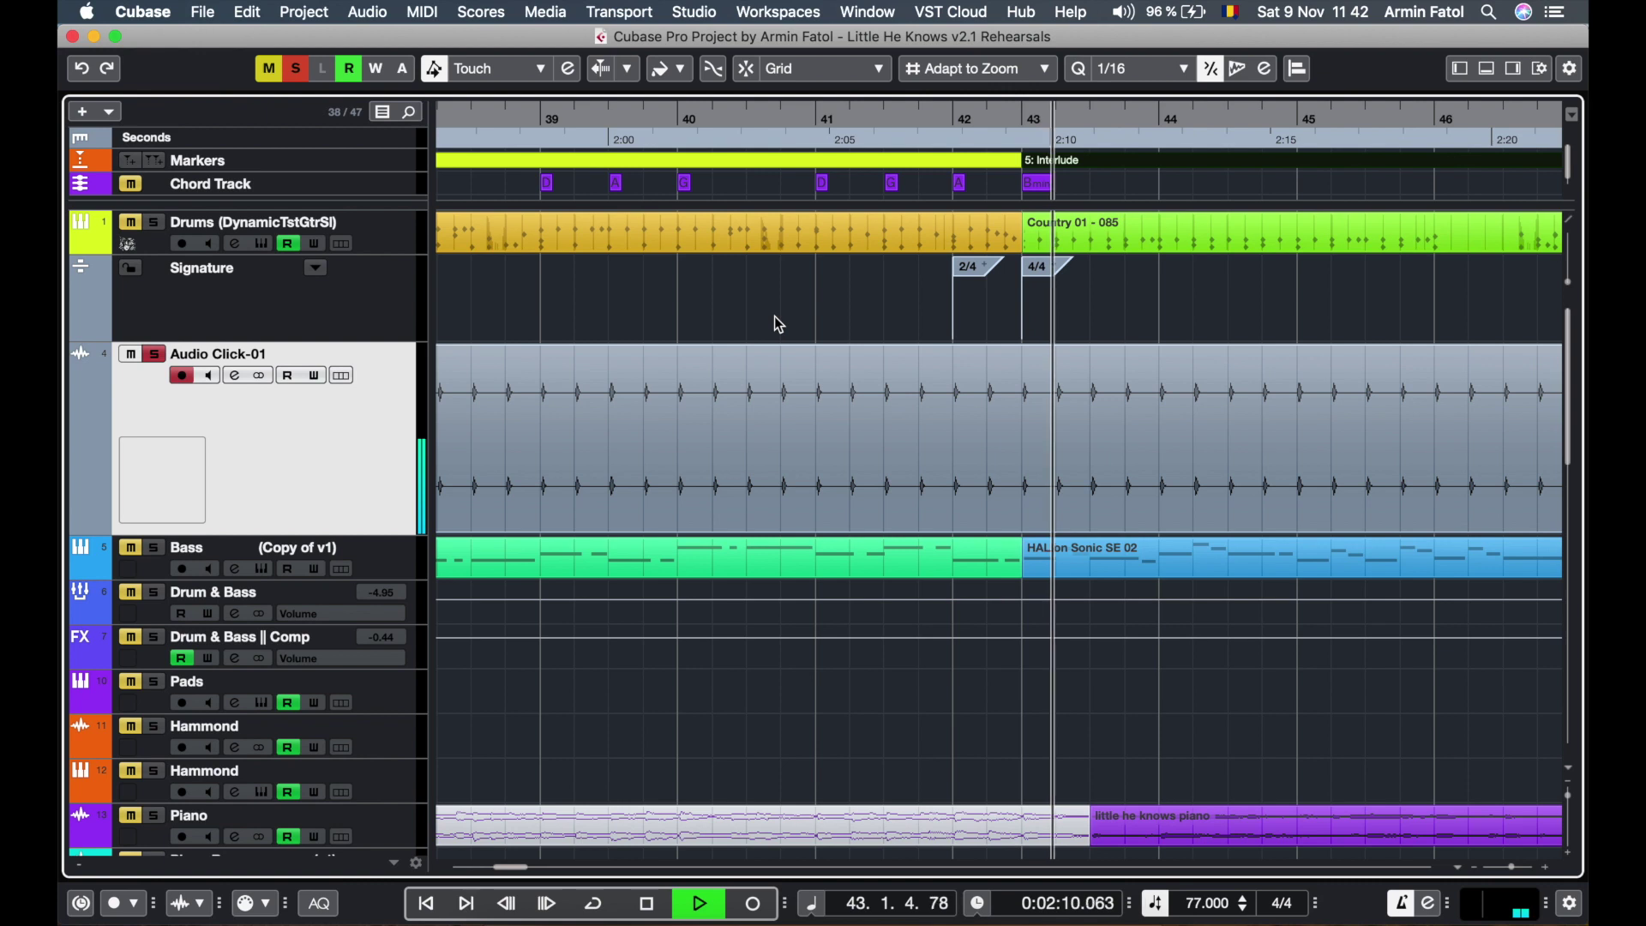
key(space)
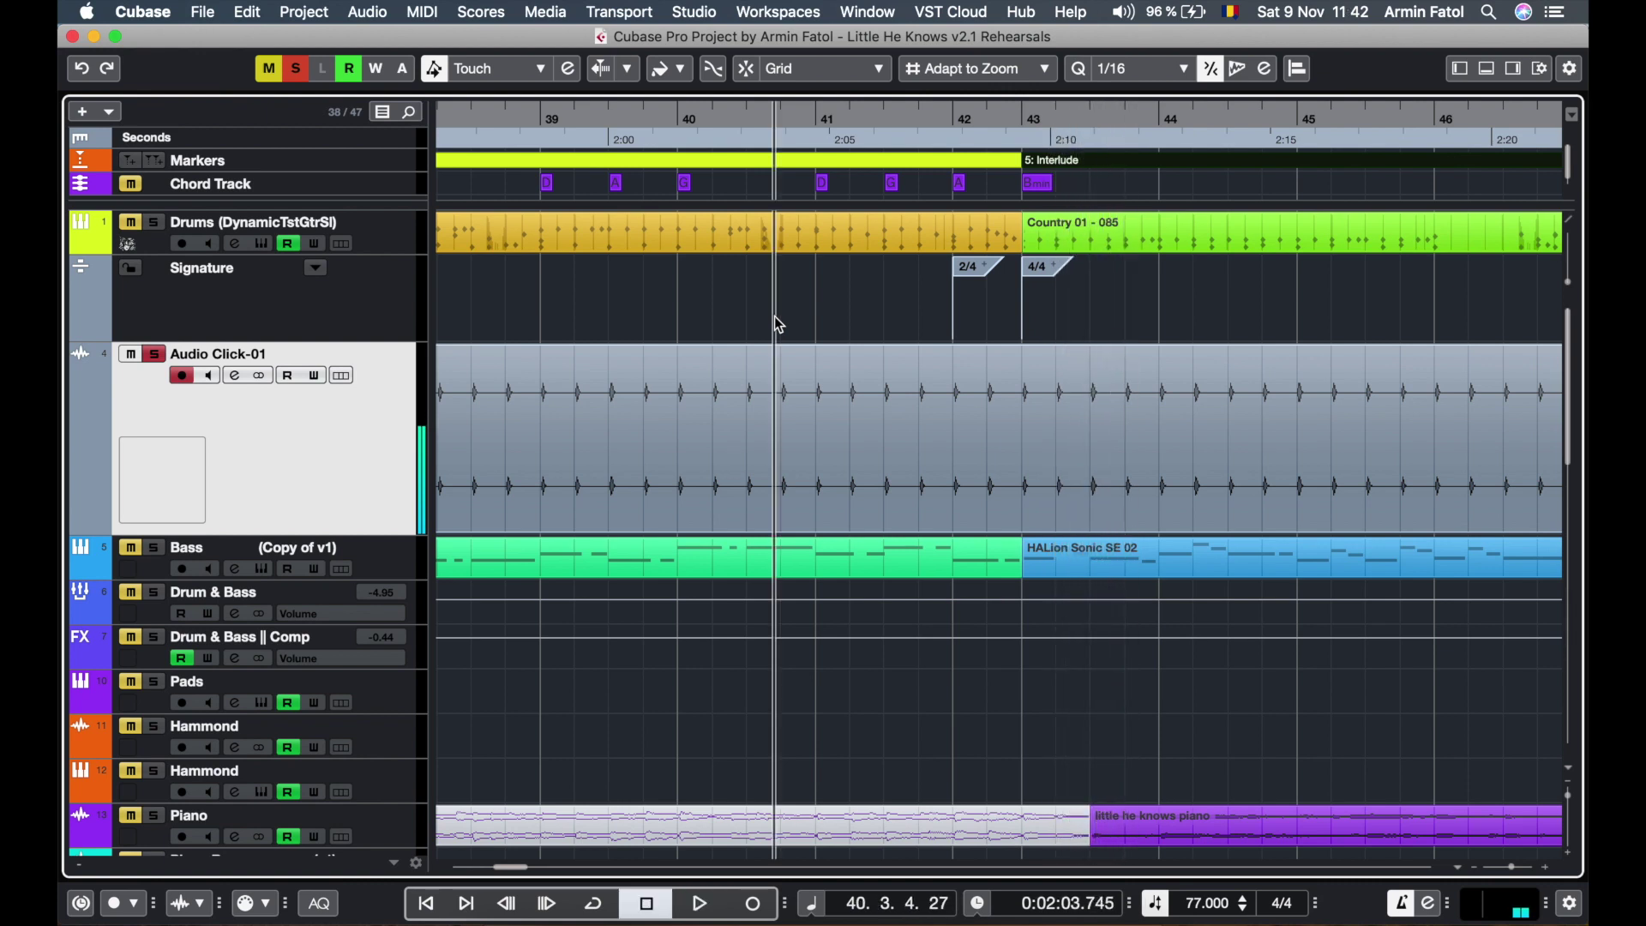
Select the rendered Audio Click-01 event with the whole song in view.
key(g)
key(g)
key(g)
key(g)
key(g)
key(g)
key(g)
key(g)
key(g)
key(g)
key(g)
key(g)
key(g)
key(g)
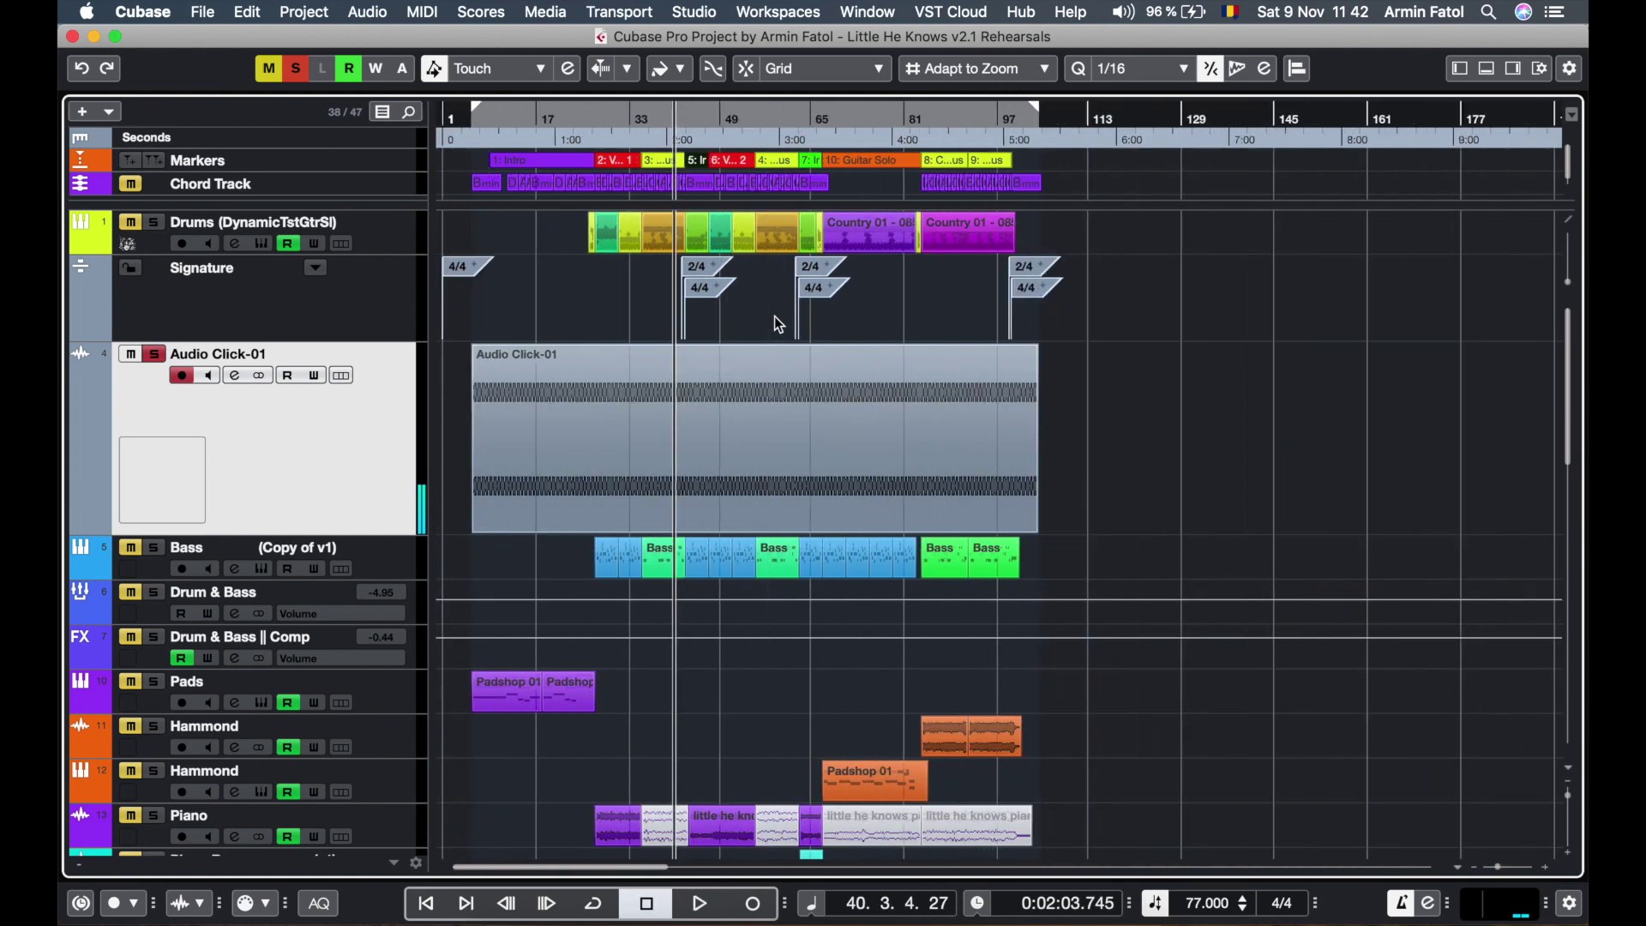
click(692, 409)
drag(756, 352, 731, 263)
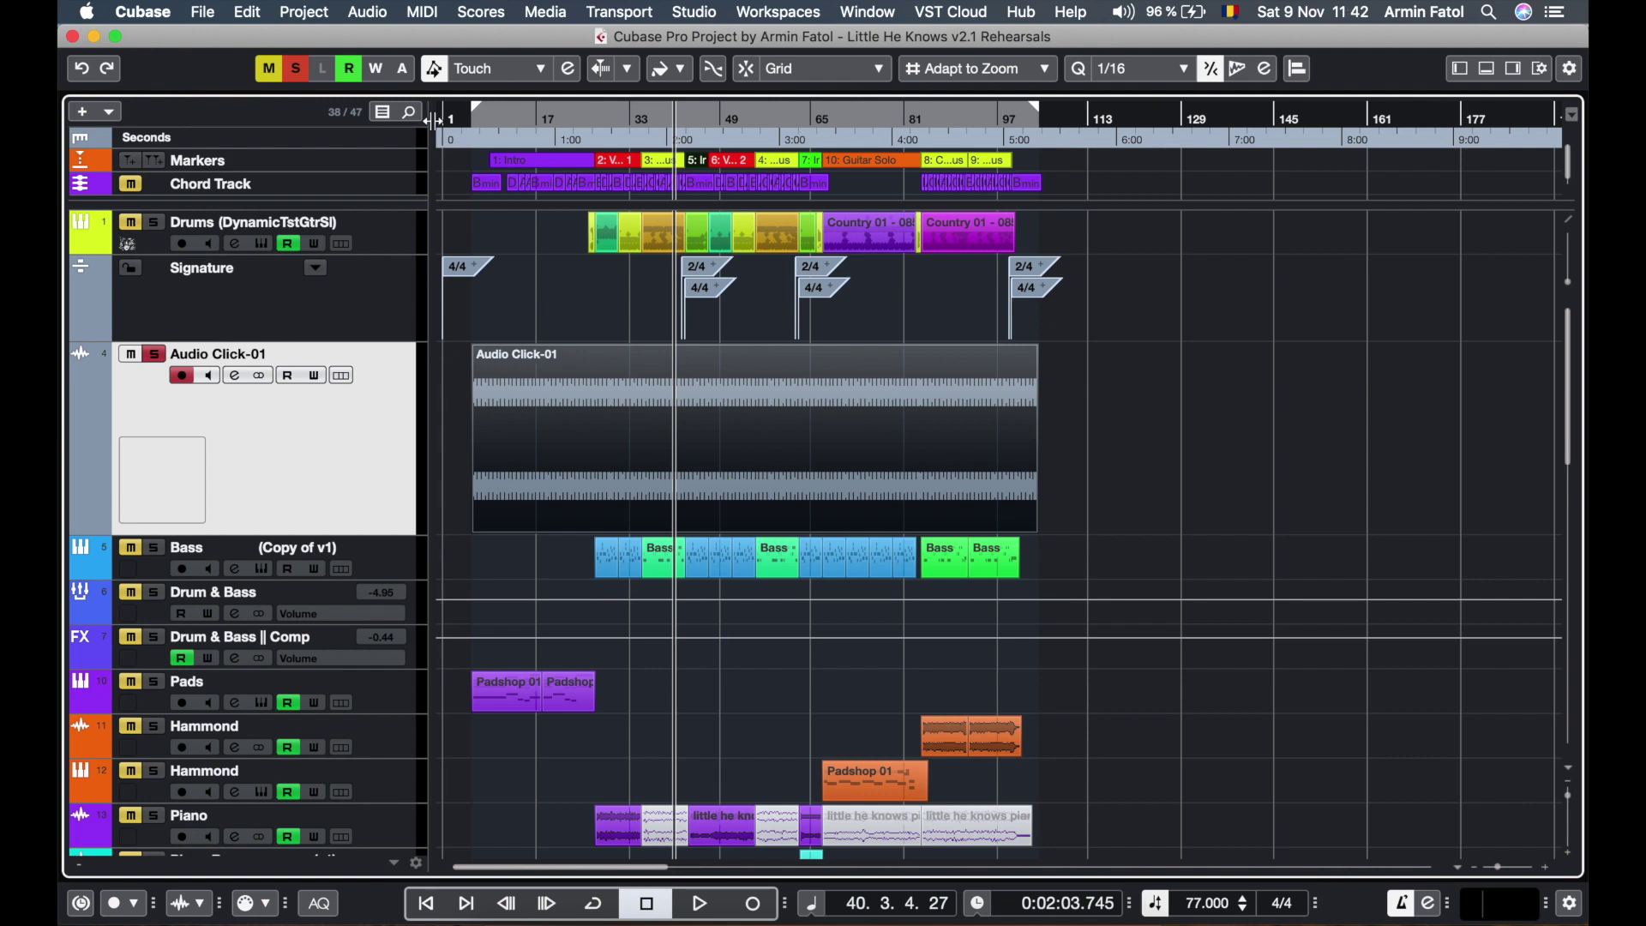
click(203, 12)
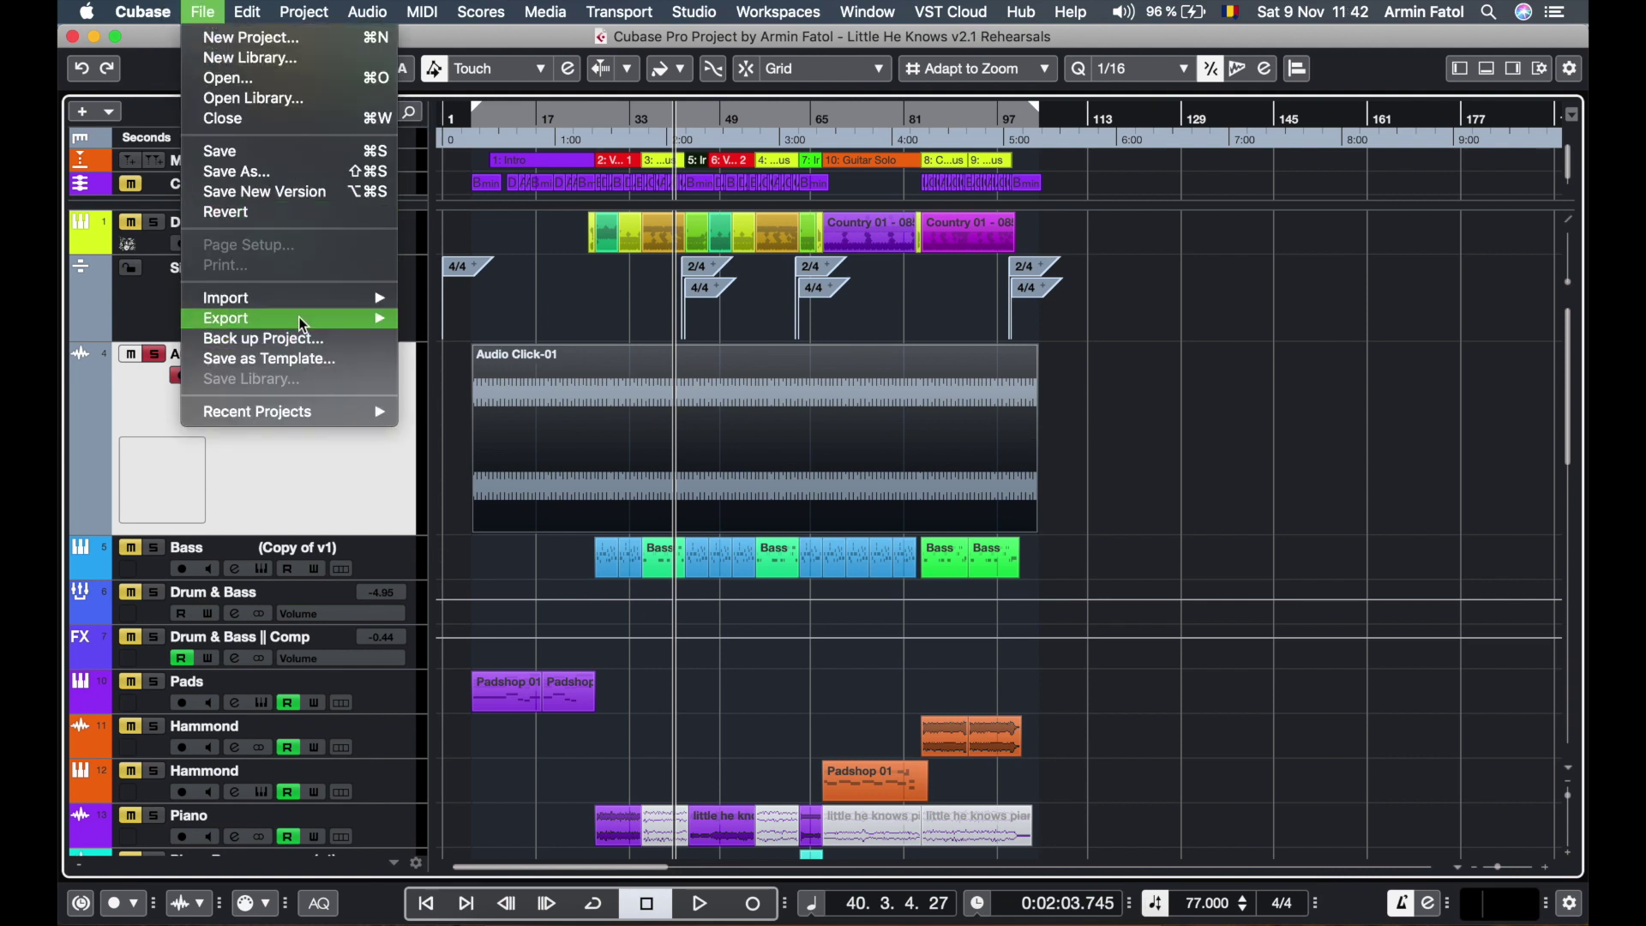
mouse_move(295, 317)
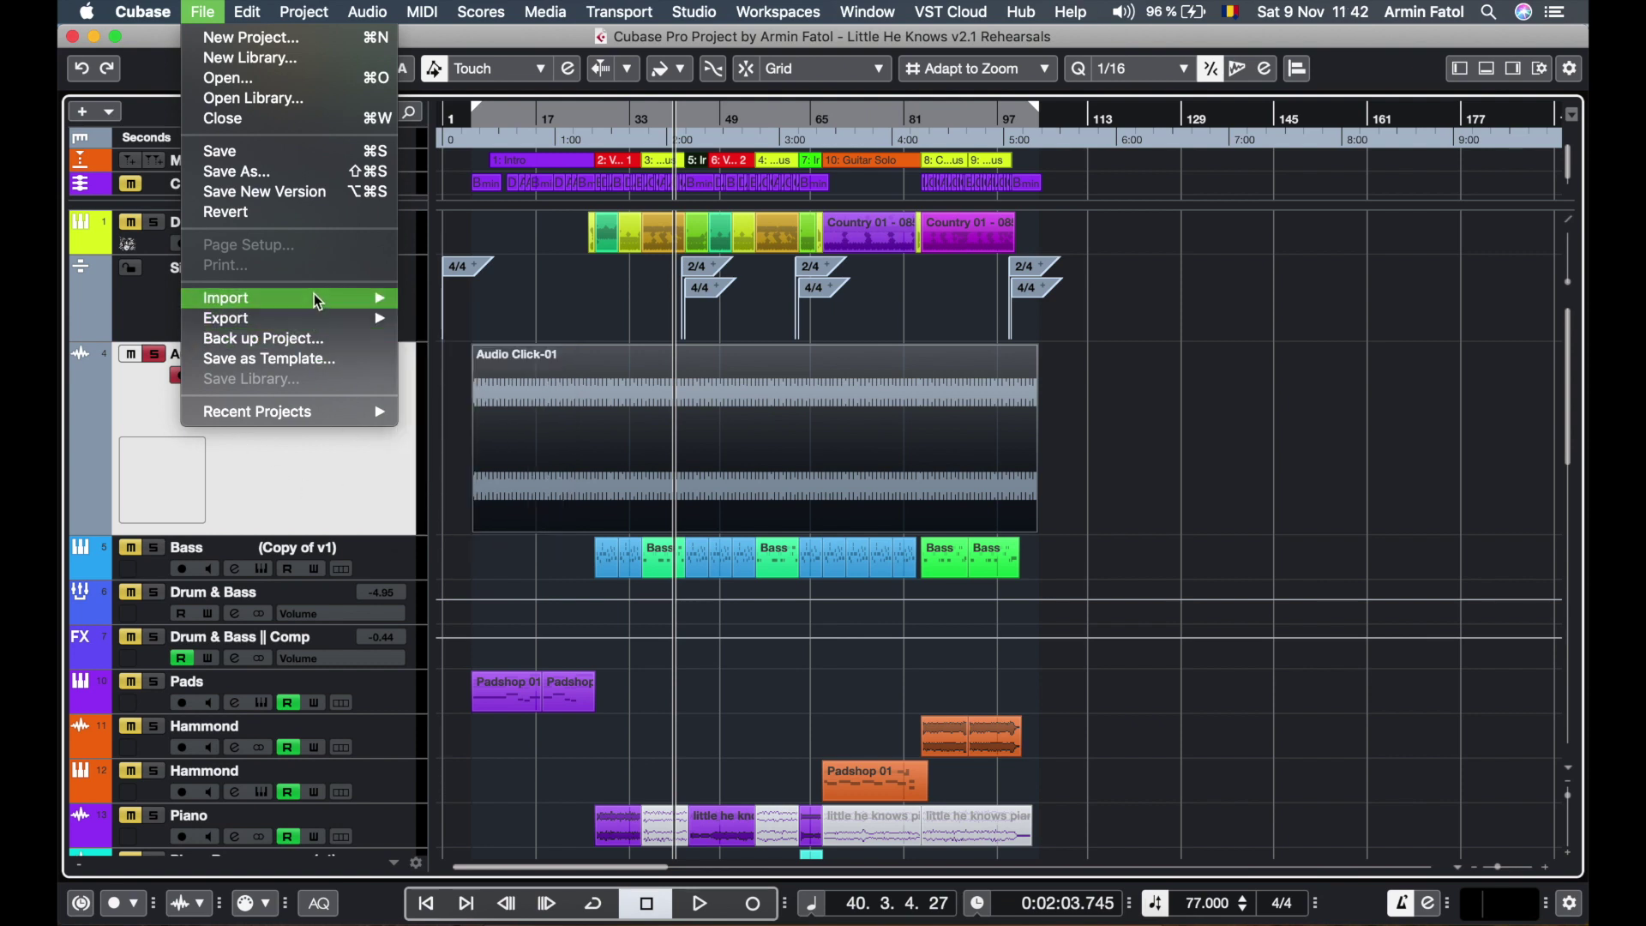
click(347, 460)
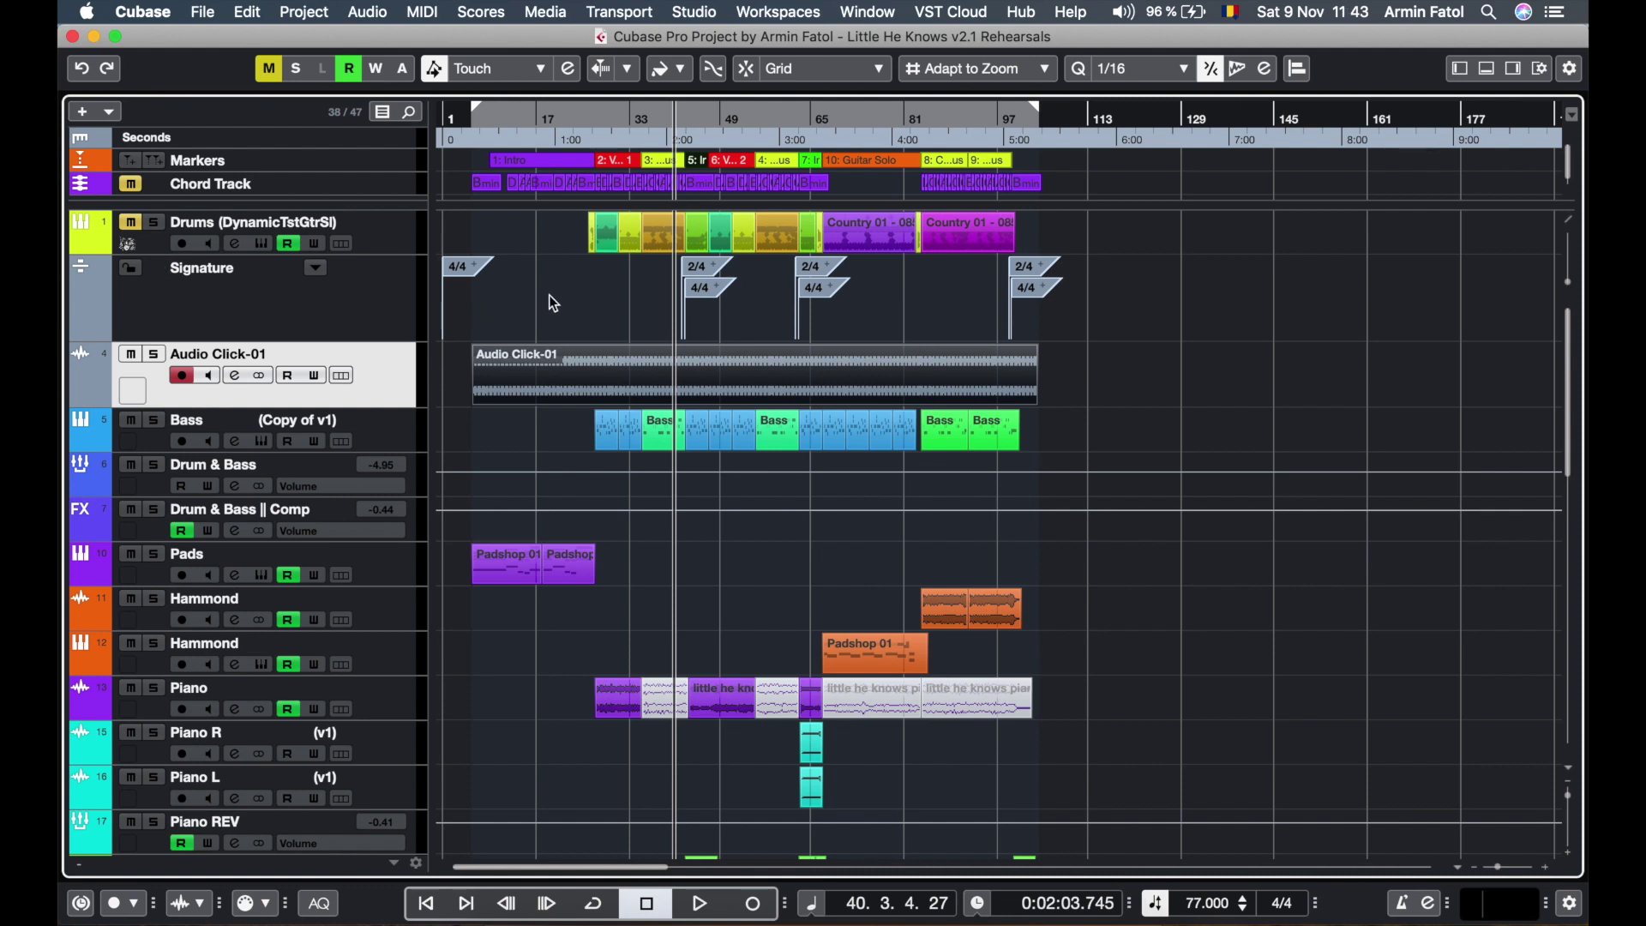
Play the song with the audio click from about bar 40 and unmute the Drums track during playback.
click(572, 283)
click(673, 302)
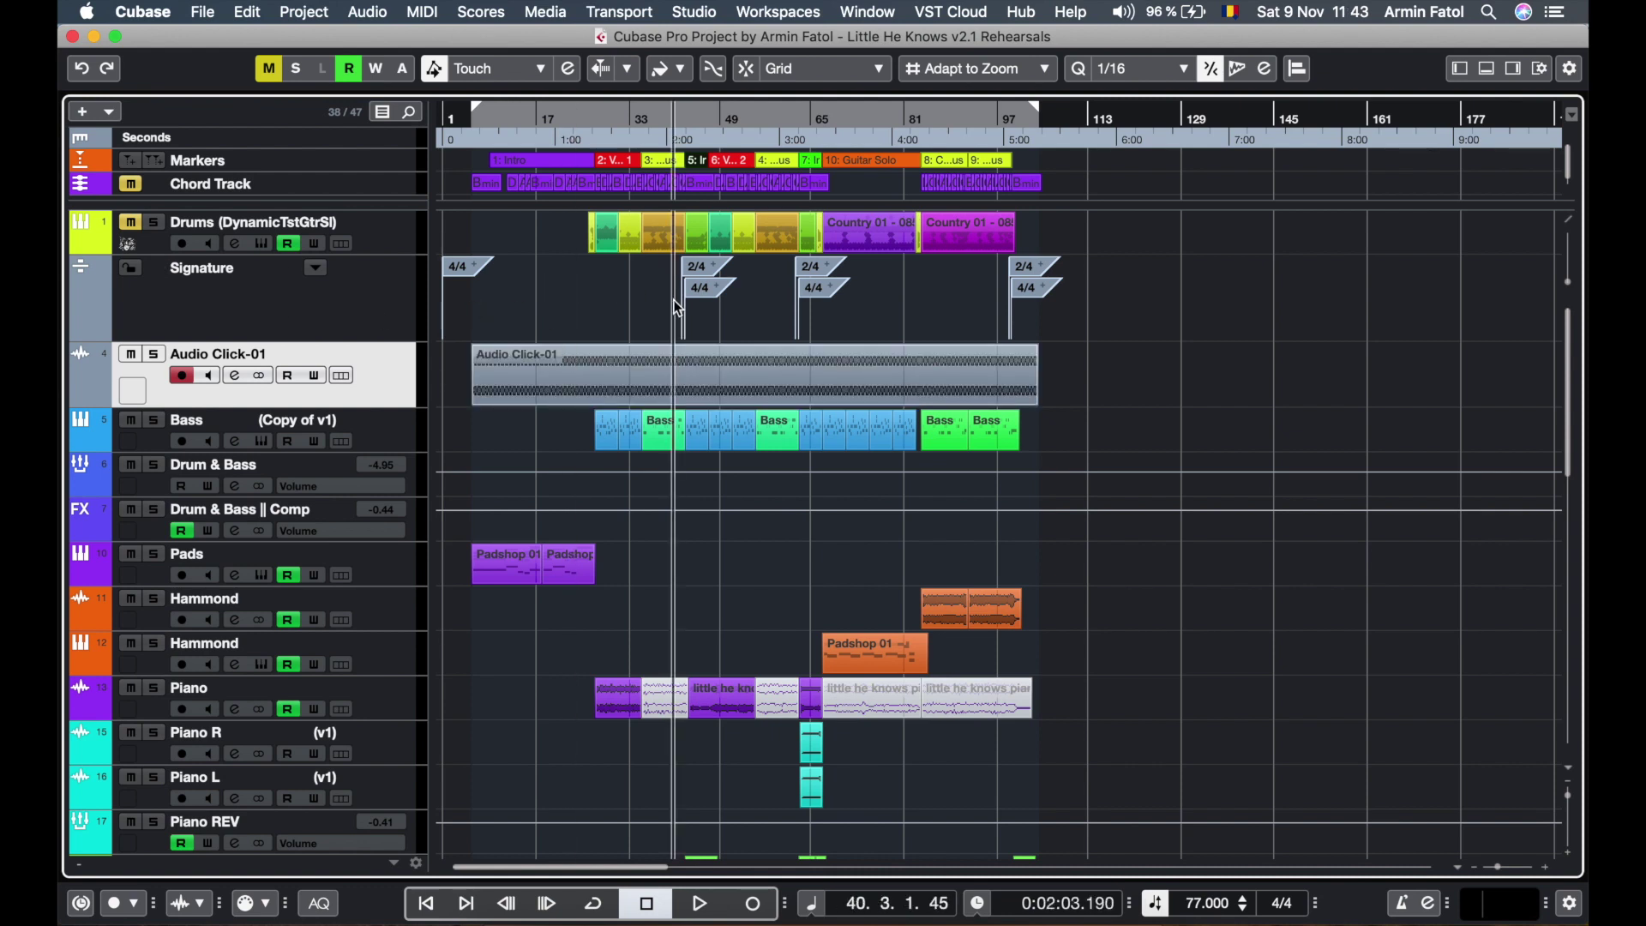
key(space)
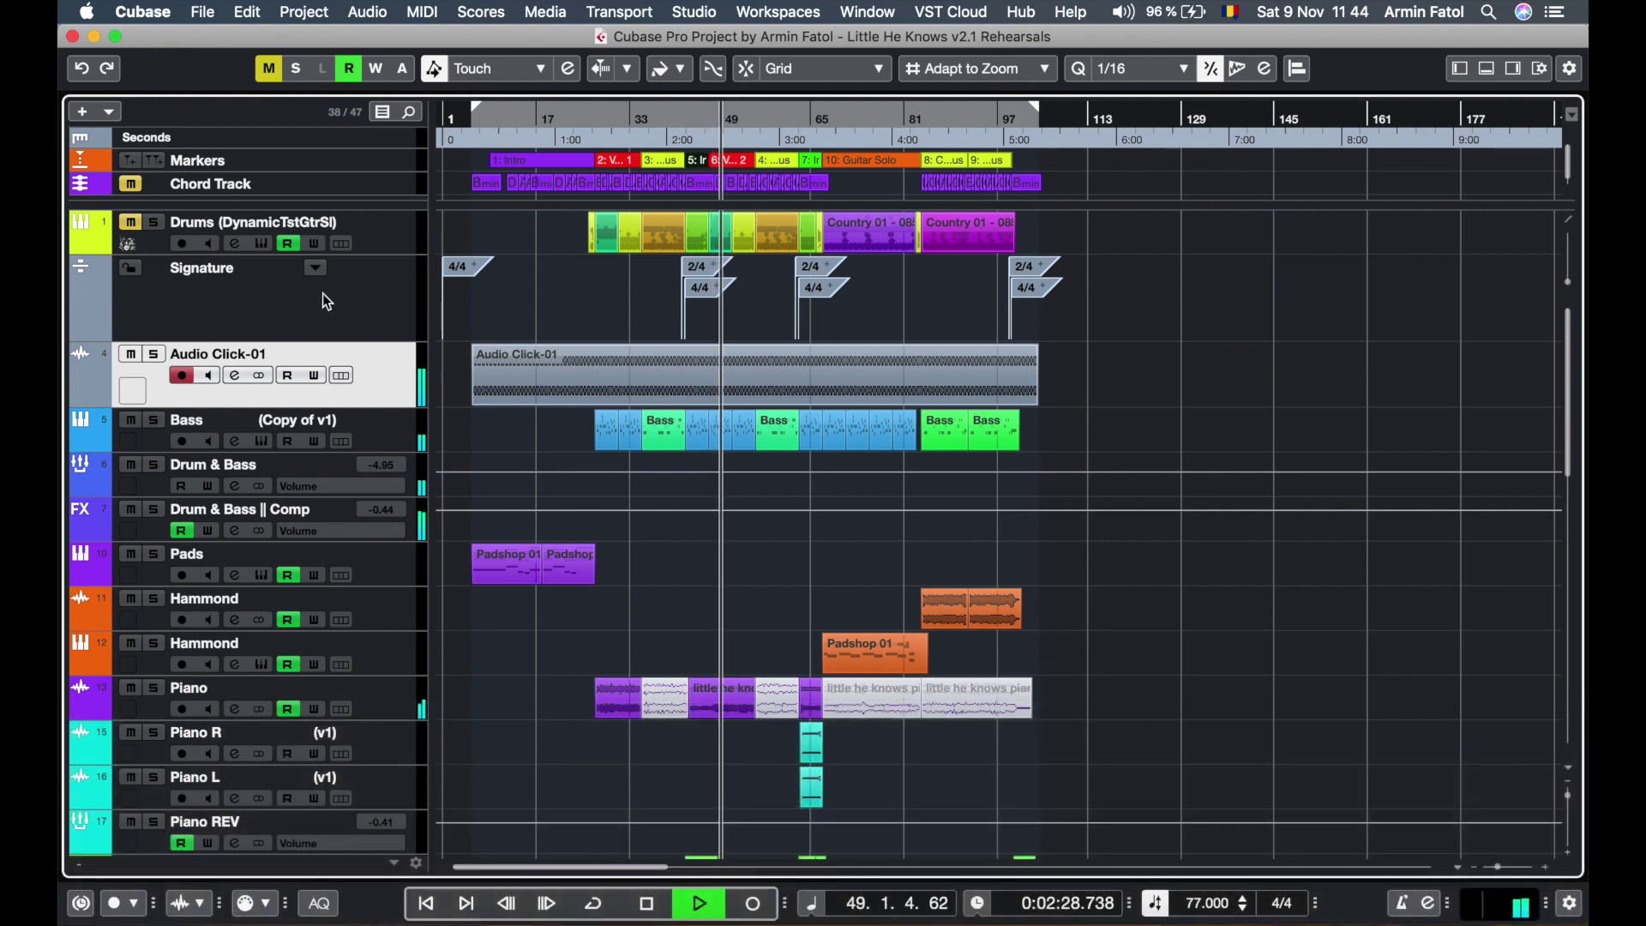
click(131, 221)
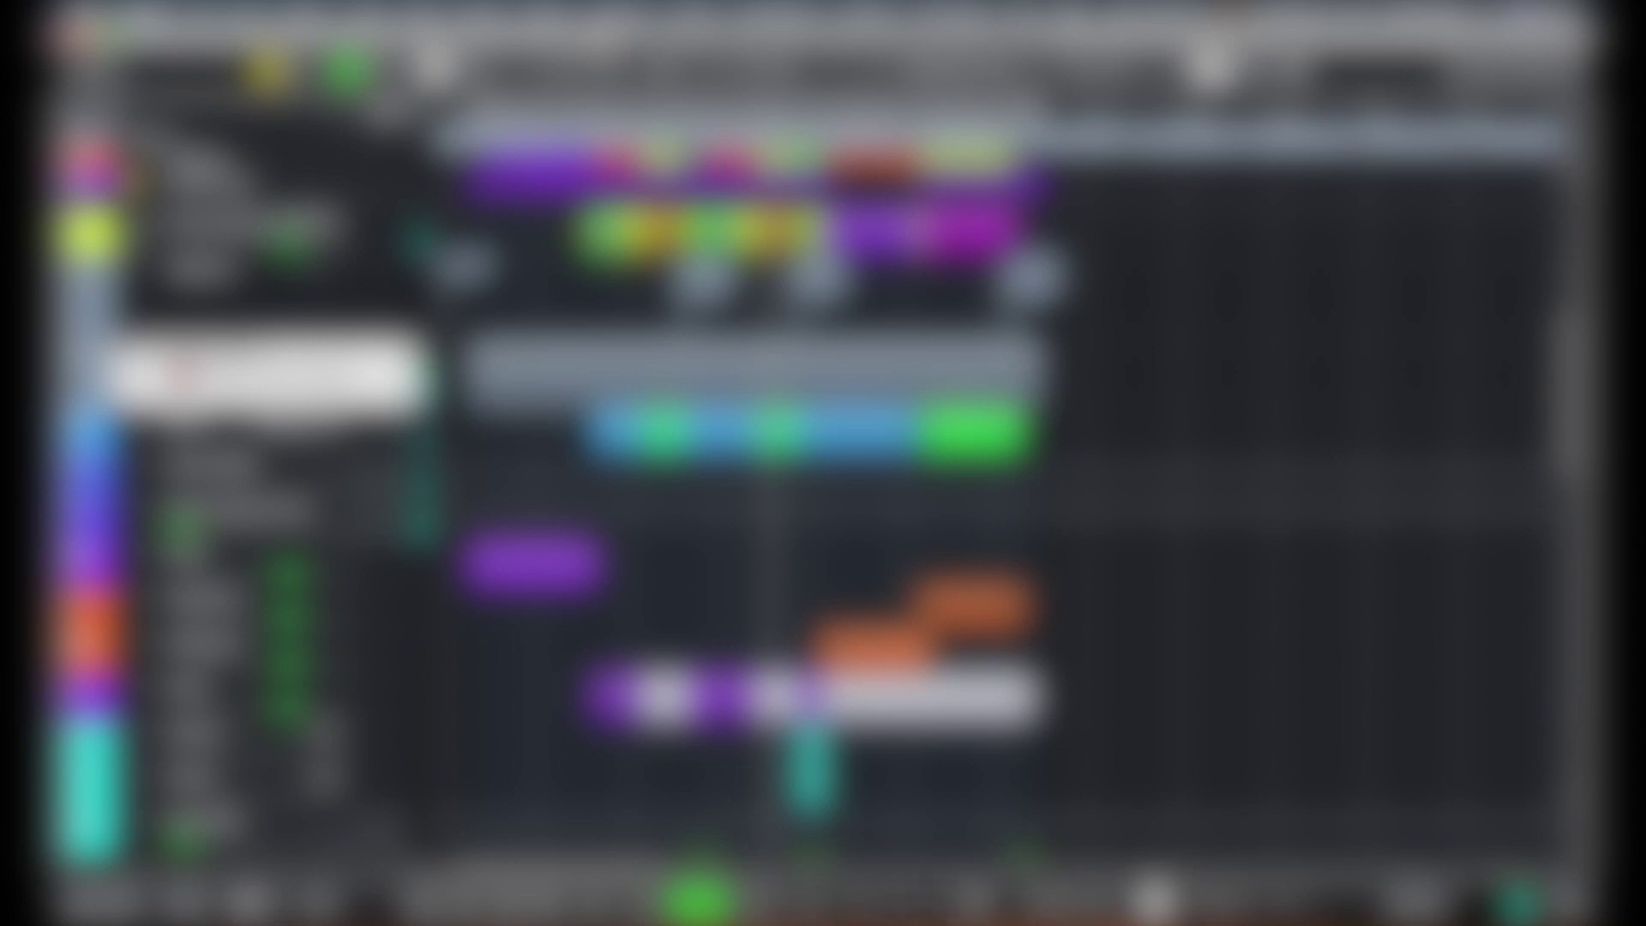
key(space)
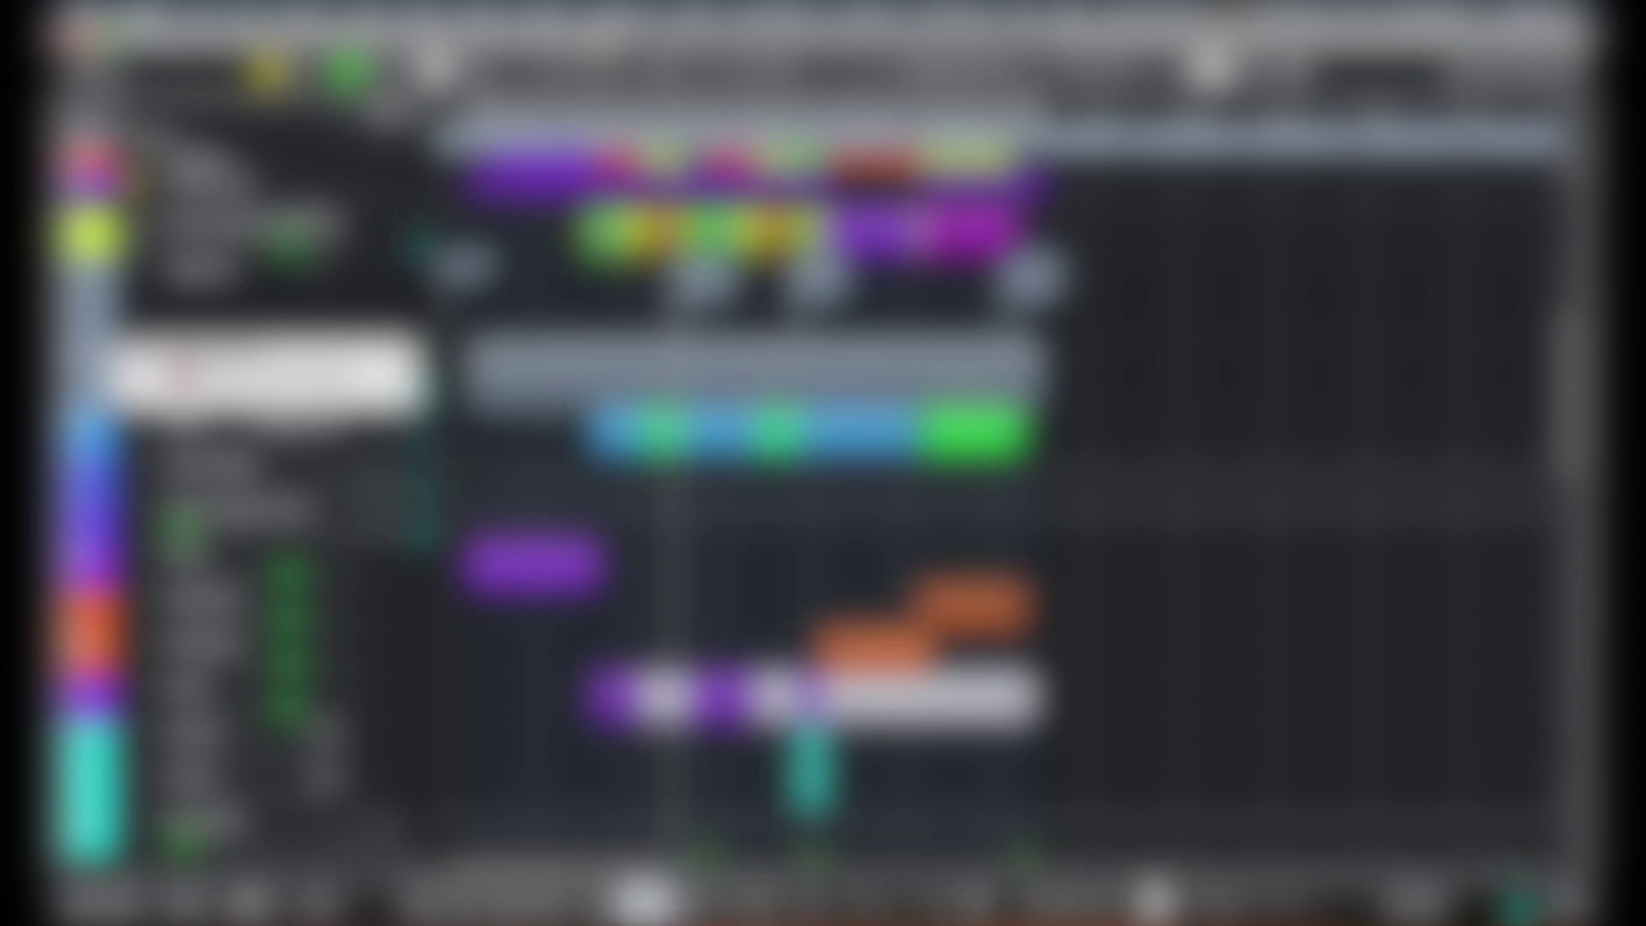